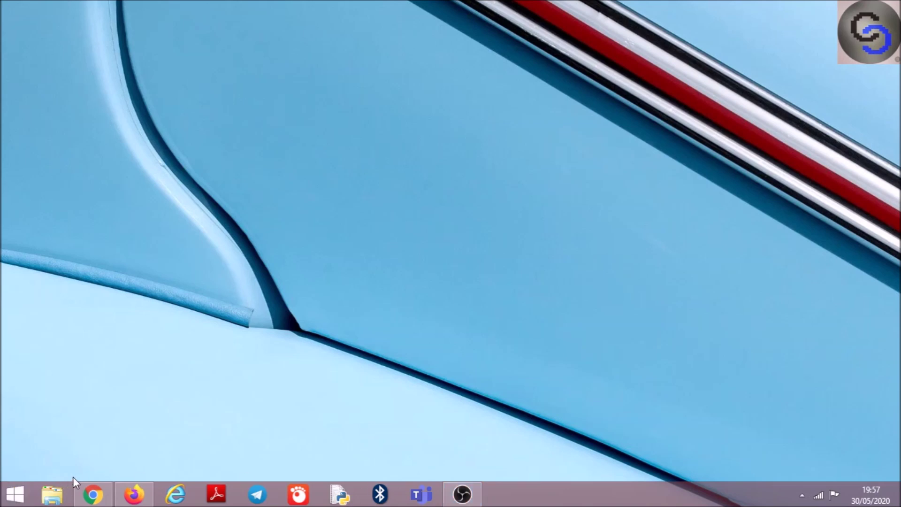
# Launch Chrome from the taskbar so it opens on a new tab page
pyautogui.click(93, 494)
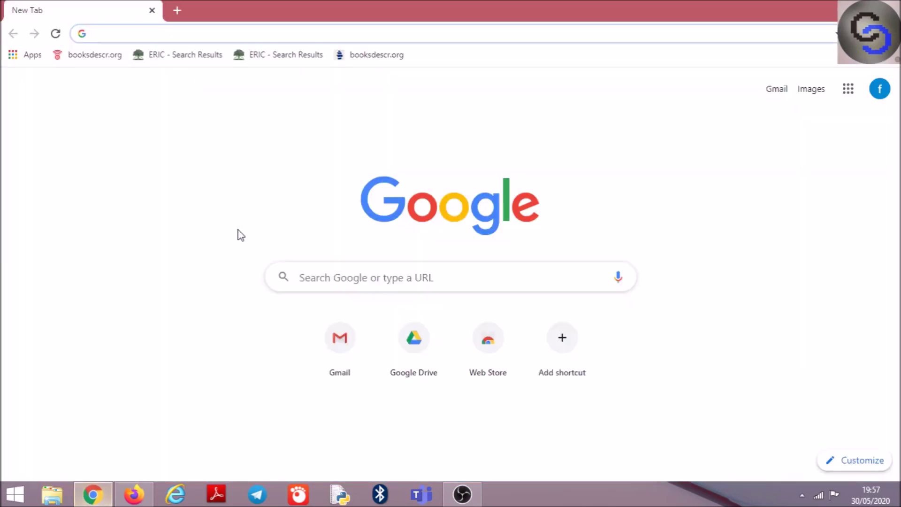
# Go to drive.google.com using the address bar's 'dri' autocompletion
pyautogui.click(165, 36)
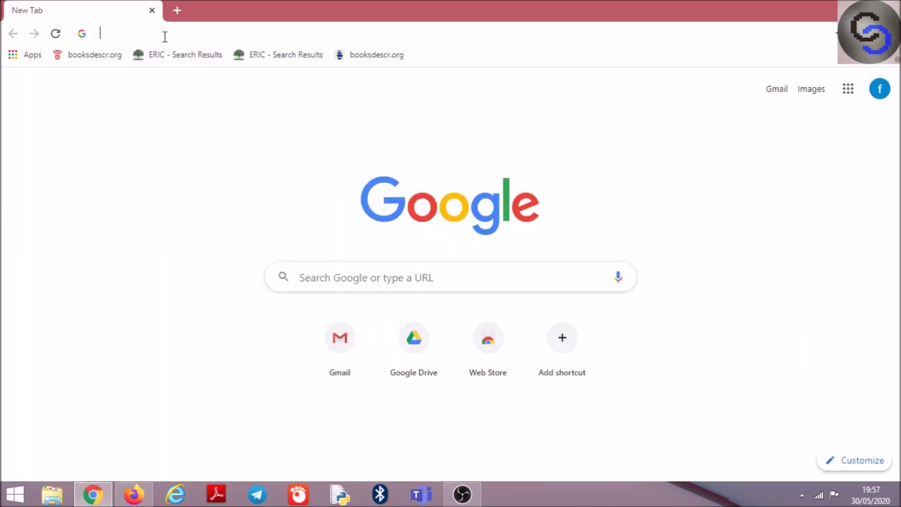
pyautogui.write('drive.google.com')
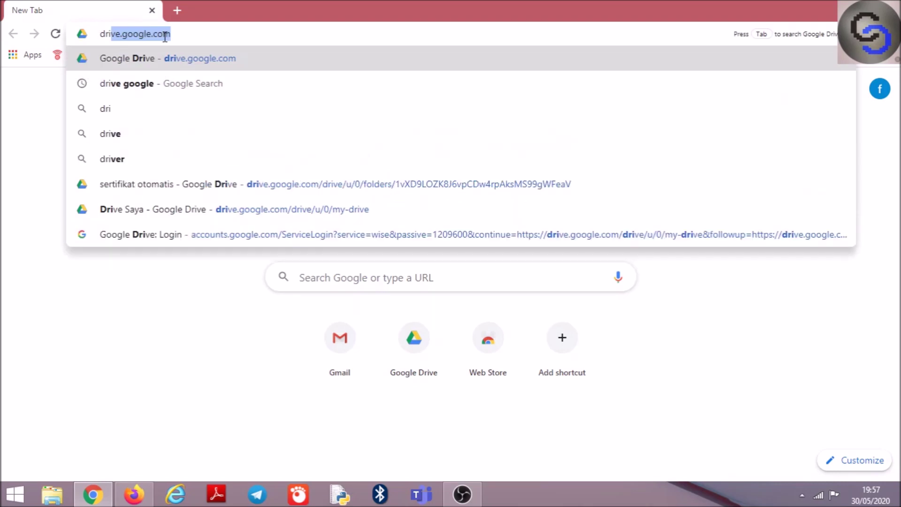
pyautogui.press('Return')
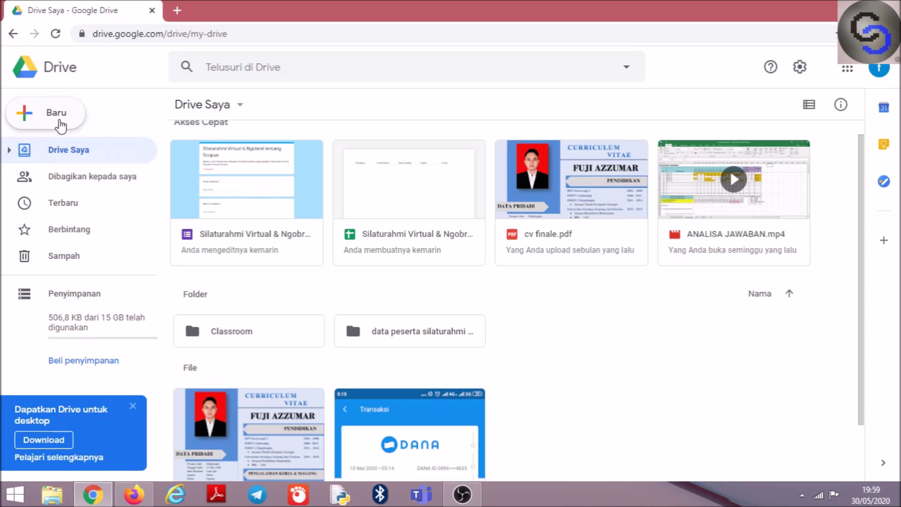
# Create a new folder named 'Pelatihan' in My Drive
pyautogui.click(60, 125)
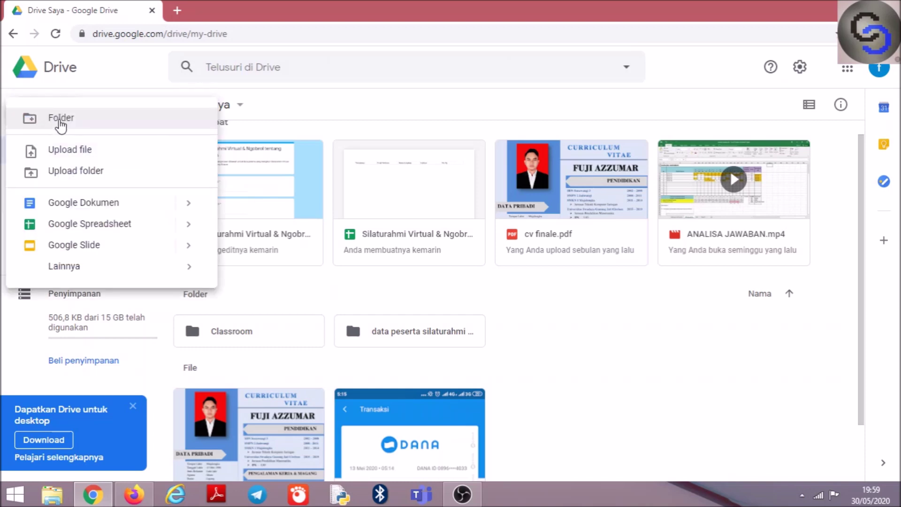
pyautogui.click(66, 121)
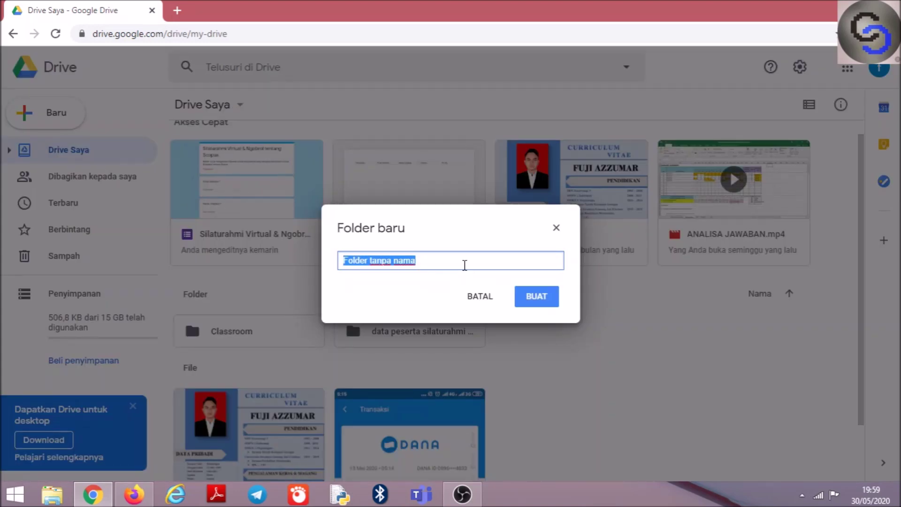
pyautogui.write('Pelatiha')
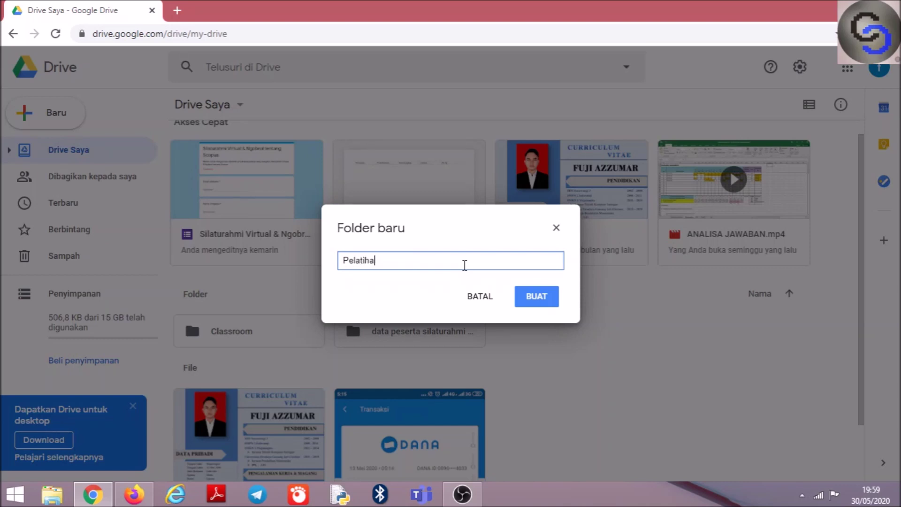
pyautogui.write('n')
pyautogui.click(531, 298)
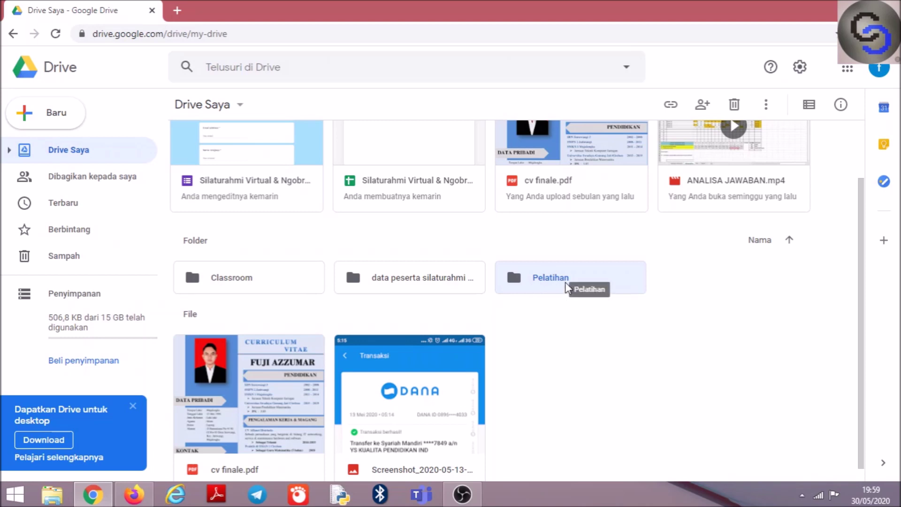
# Enter the Pelatihan folder and create a new Google Form inside it
pyautogui.doubleClick(566, 284)
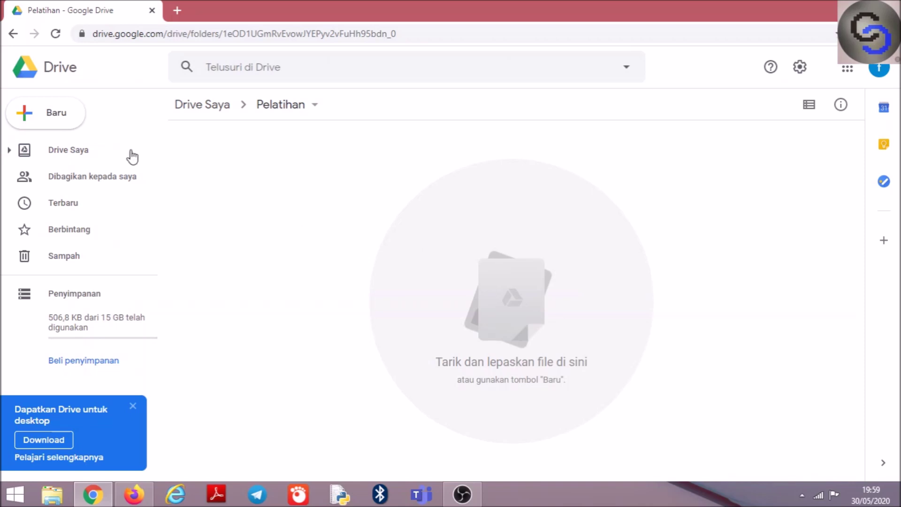
pyautogui.click(71, 124)
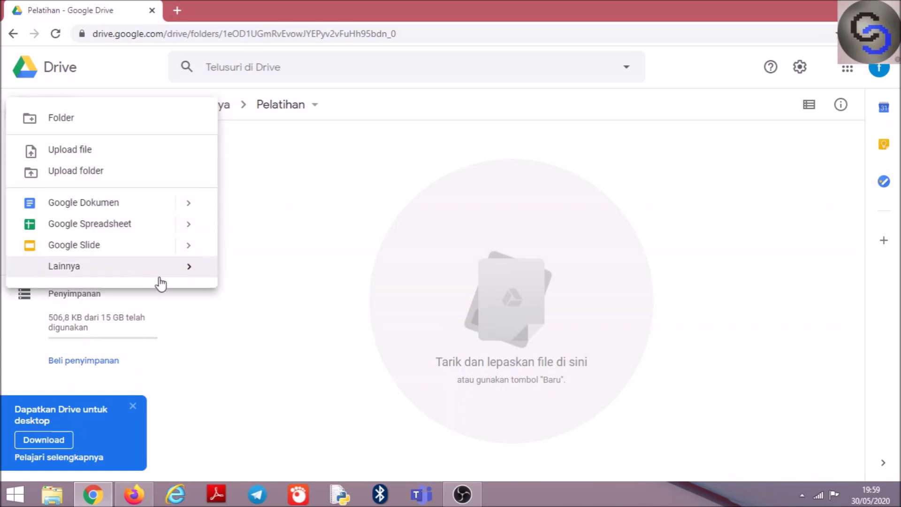
pyautogui.moveTo(163, 280)
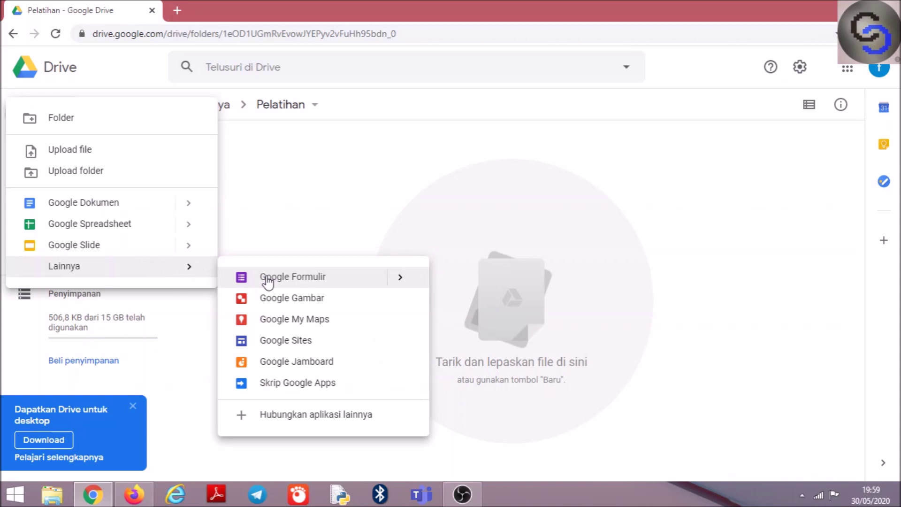
pyautogui.click(261, 278)
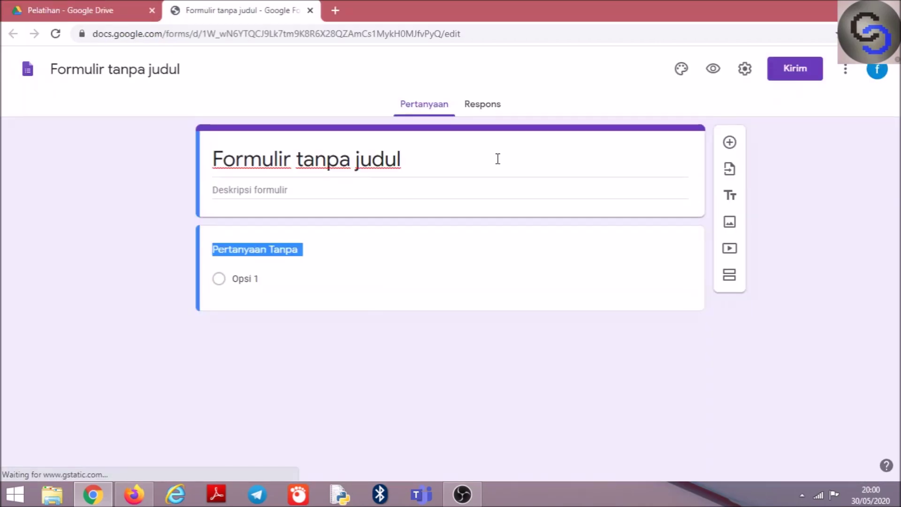
# Title the form 'Pelatihan Online Guru'
pyautogui.click(297, 170)
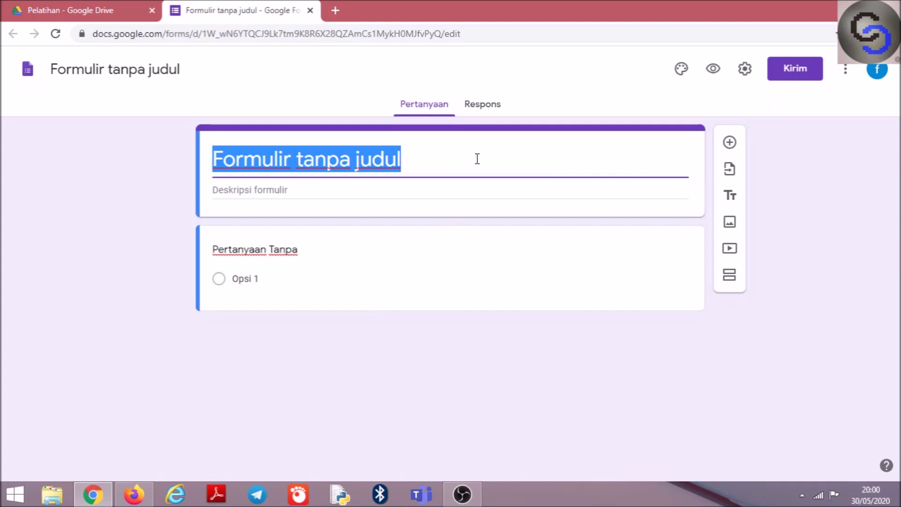
pyautogui.write('Pela')
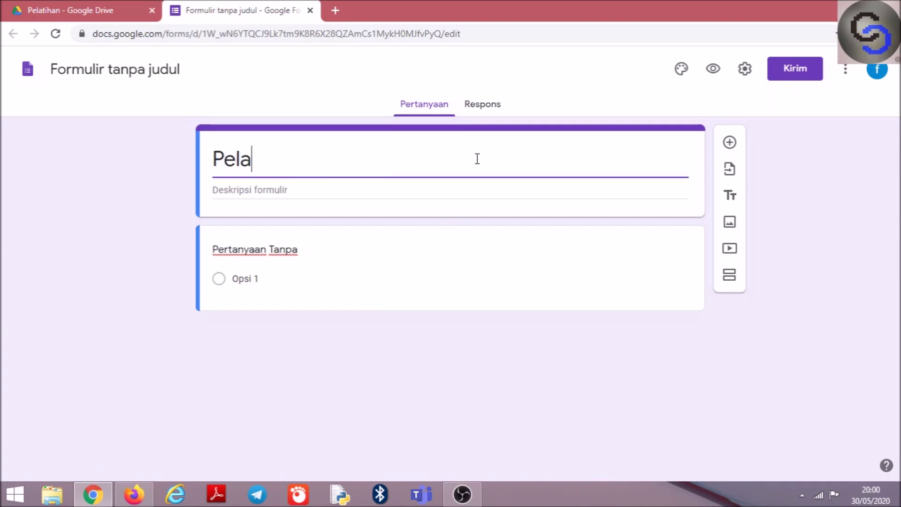
pyautogui.write('tihan')
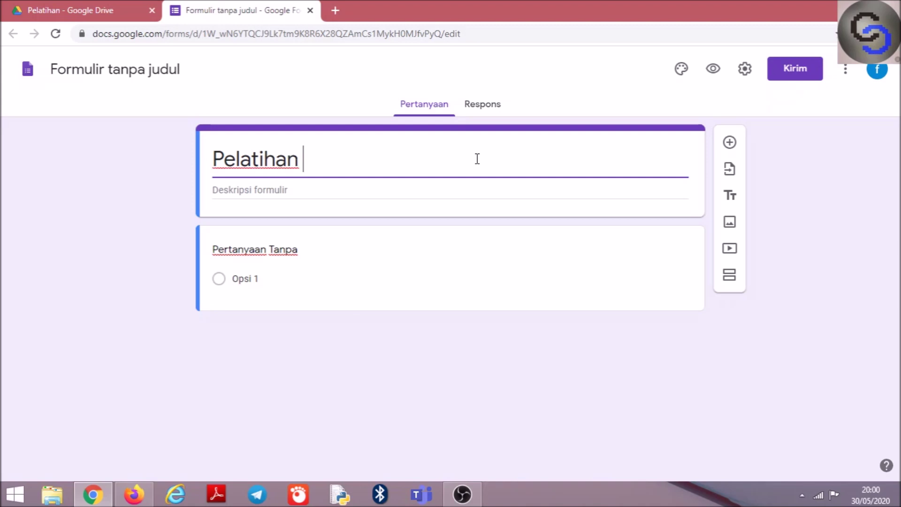
pyautogui.write(' Onlin')
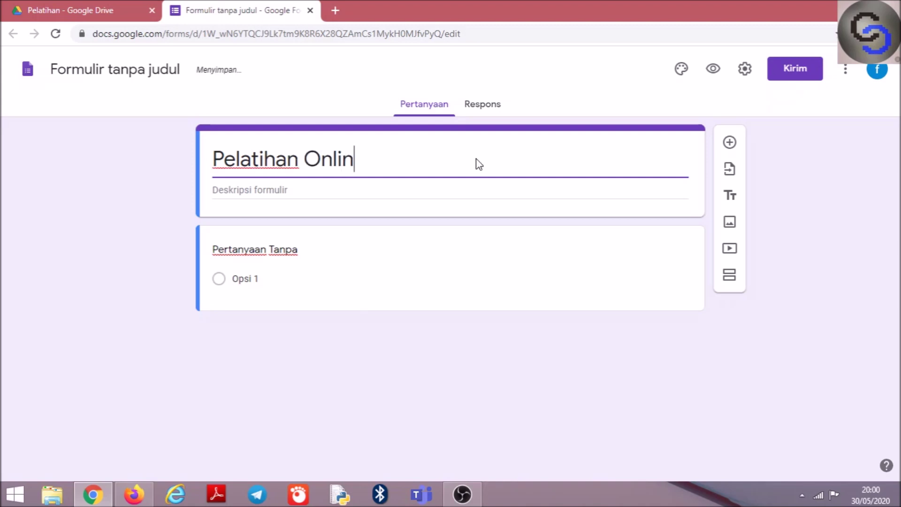
pyautogui.write('e Guru')
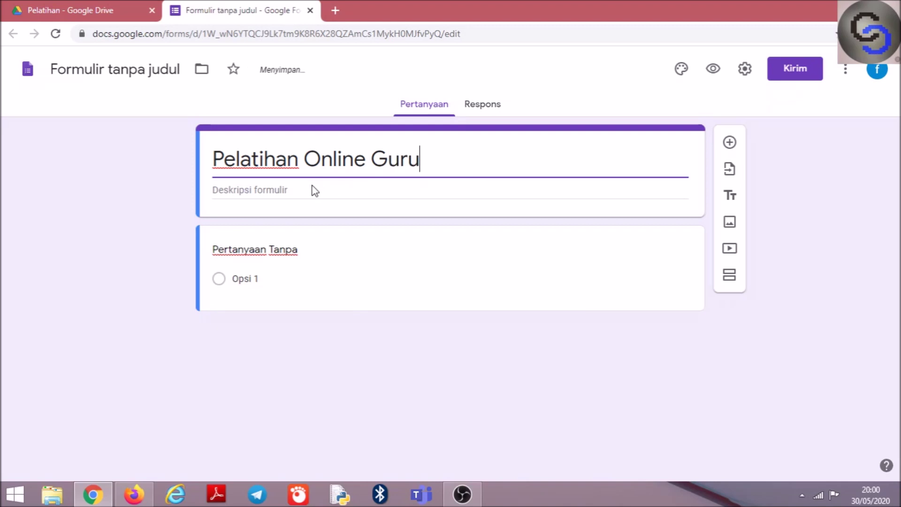
pyautogui.click(265, 192)
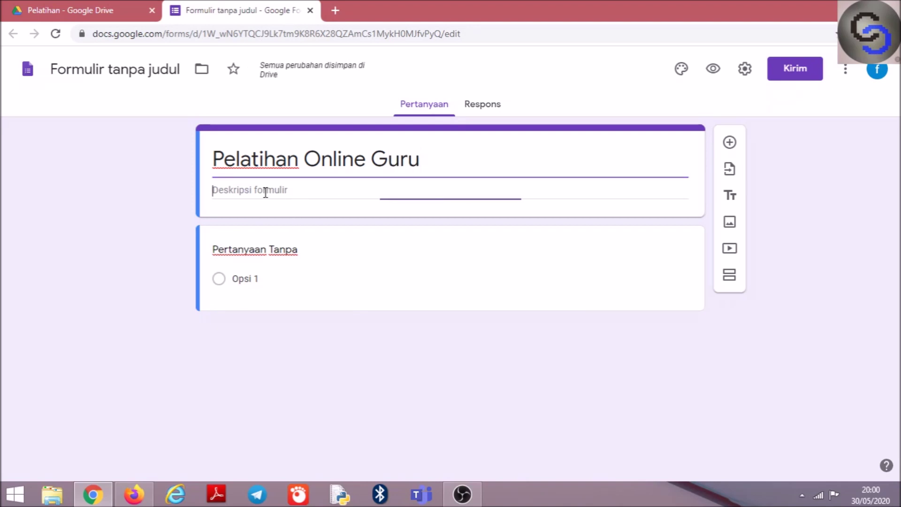
# Rename the first question 'Email', make it required, and add the description 'Pastikan email anda aktif'
pyautogui.click(290, 250)
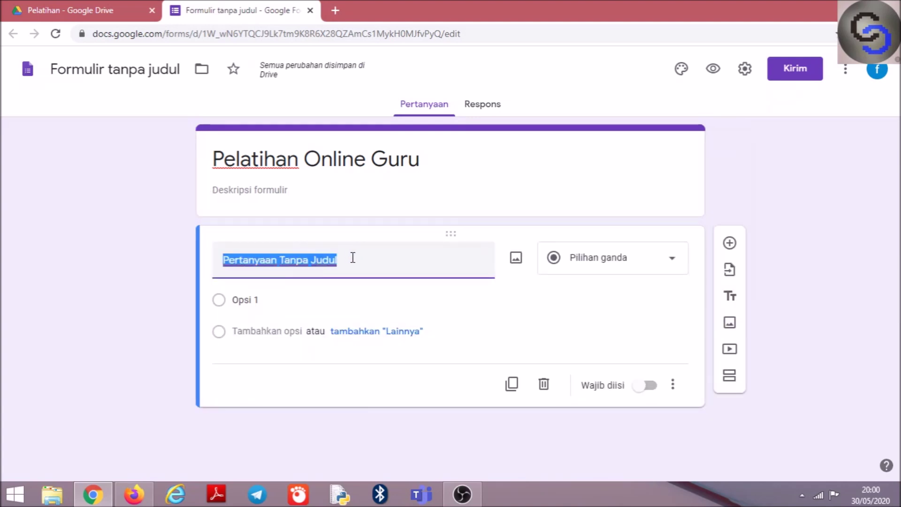
pyautogui.write('Ema')
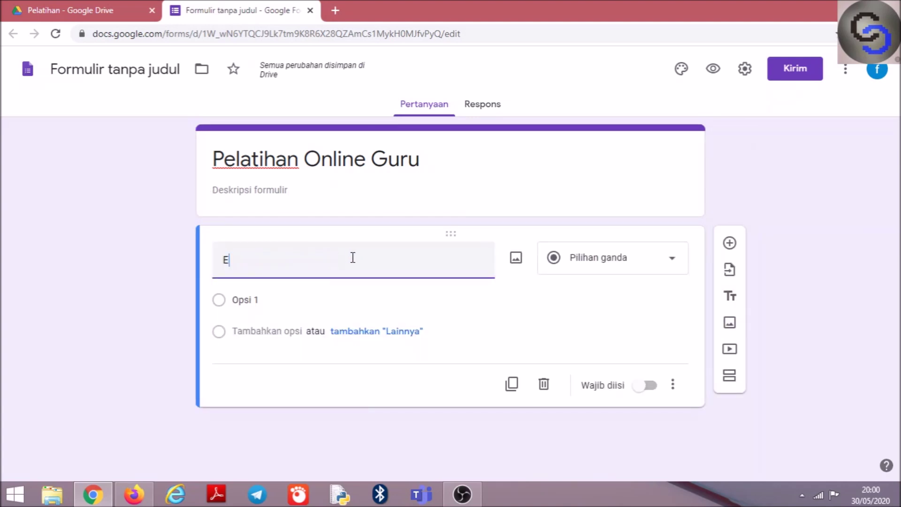
pyautogui.write('il')
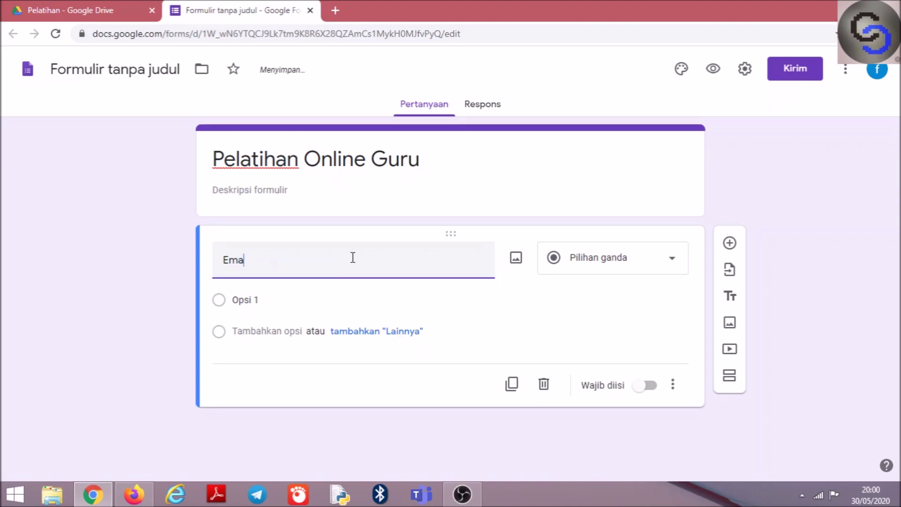
pyautogui.write('il')
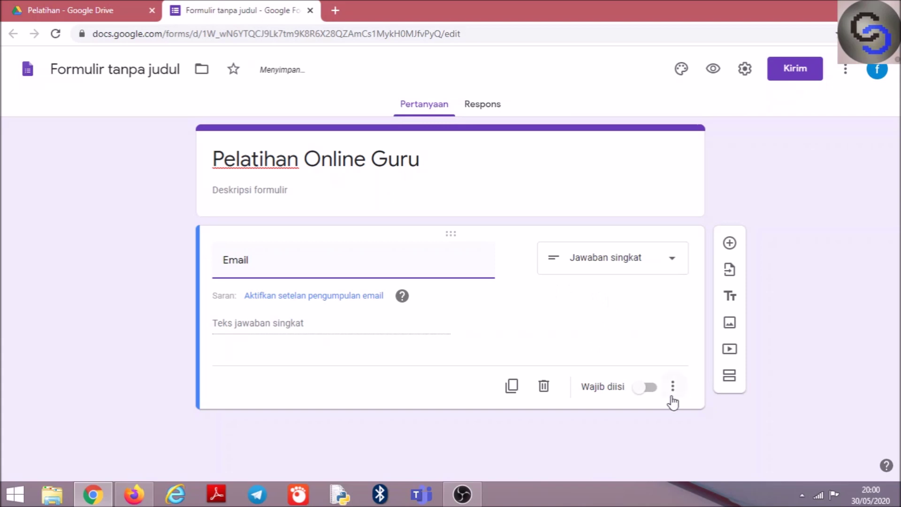
pyautogui.click(646, 388)
pyautogui.click(674, 388)
pyautogui.click(689, 425)
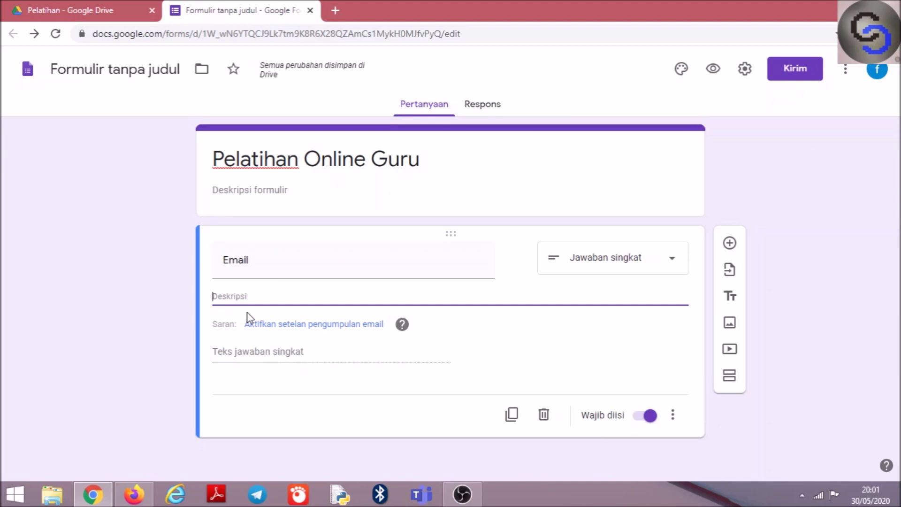
pyautogui.write('Pastika')
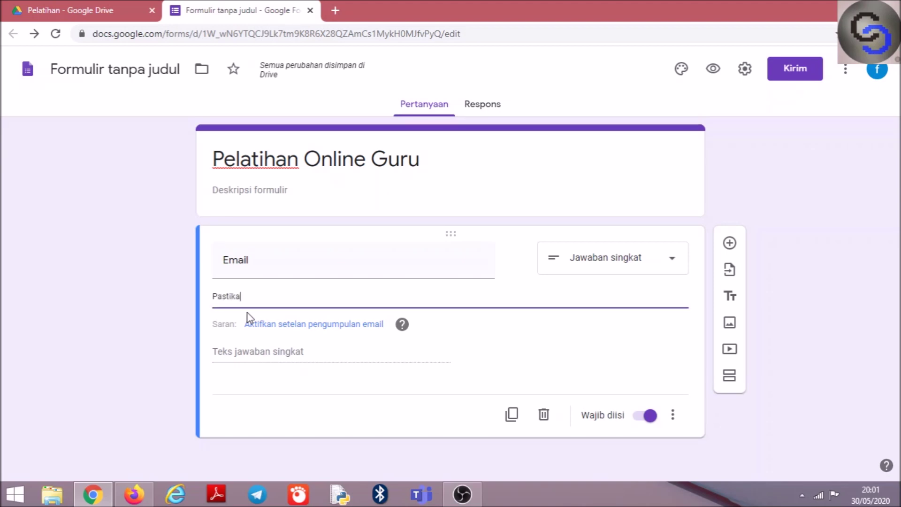
pyautogui.write('n email')
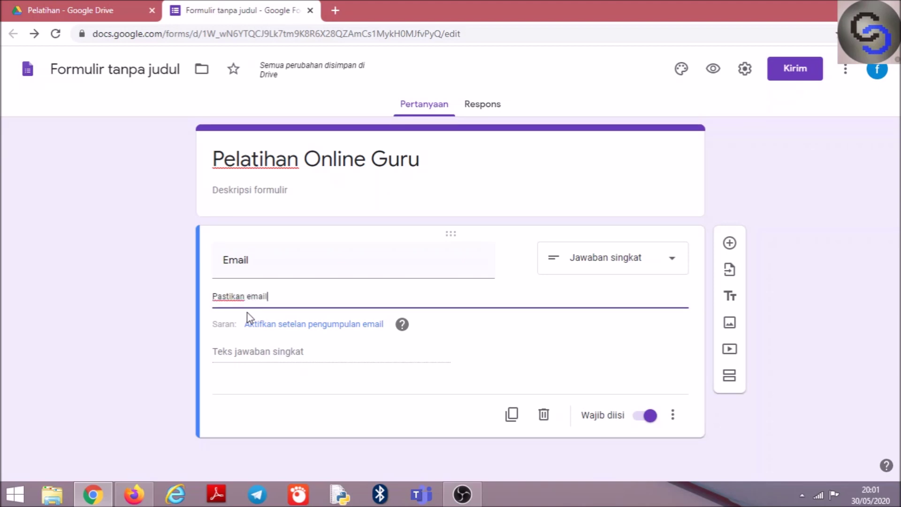
pyautogui.write(' anda aktif')
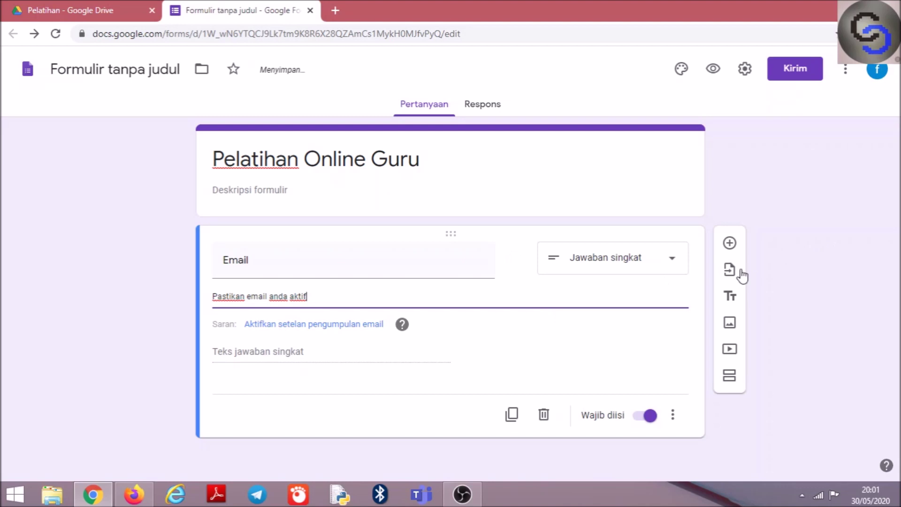
# Add a required 'Nama' question with a hint to omit academic titles, plus an example name
pyautogui.click(730, 243)
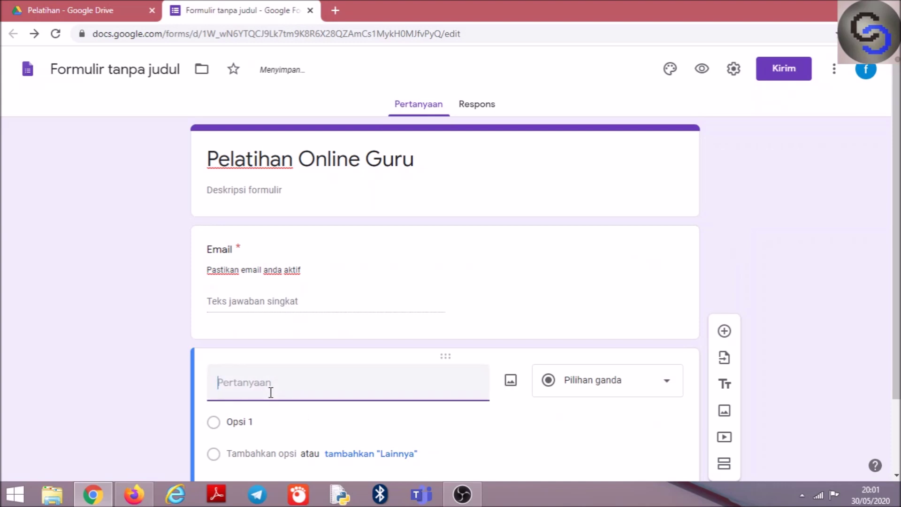
pyautogui.write('Nama')
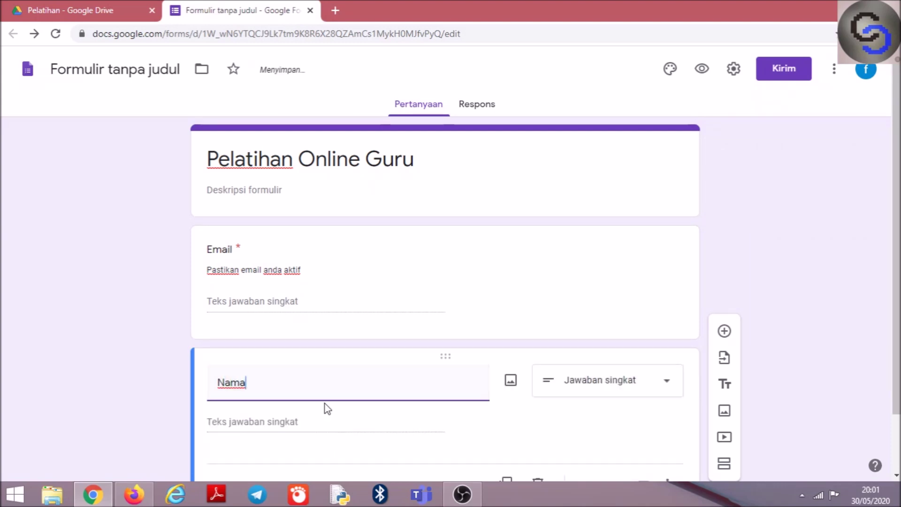
pyautogui.moveTo(897, 300); pyautogui.dragTo(897, 357)
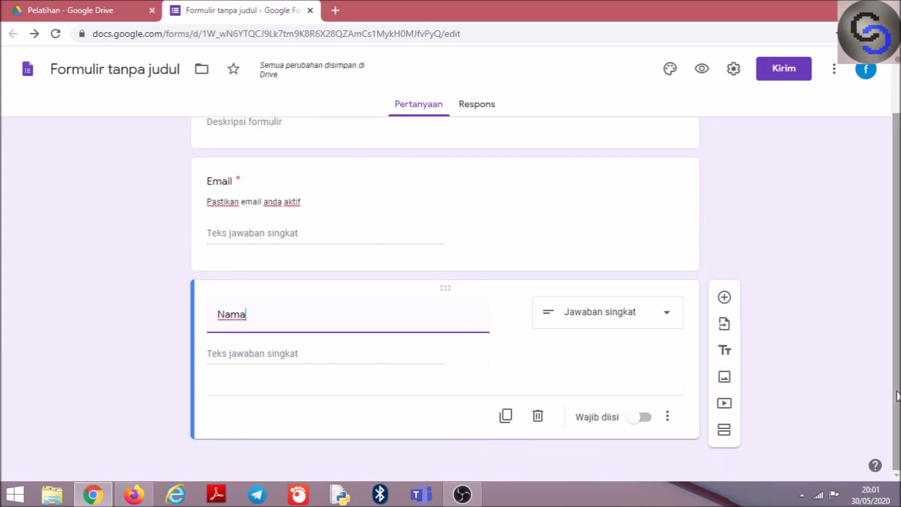
pyautogui.click(643, 417)
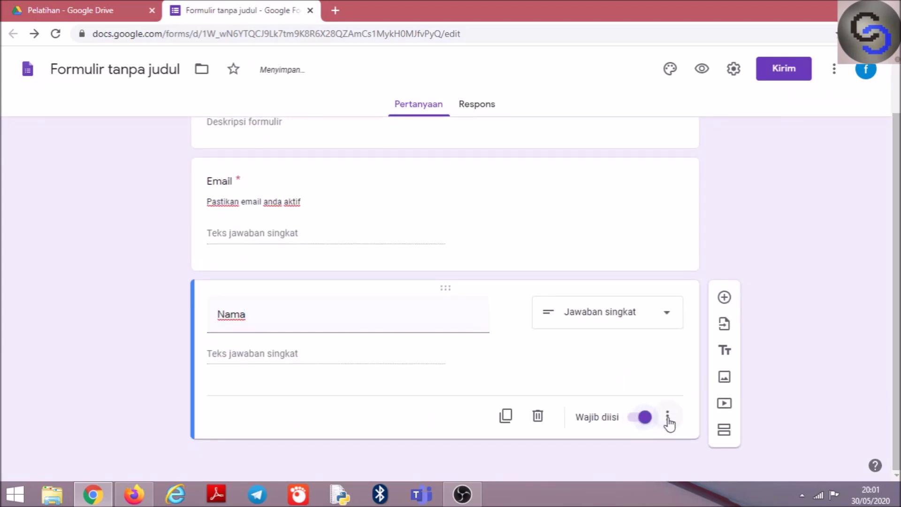
pyautogui.click(668, 417)
pyautogui.click(691, 419)
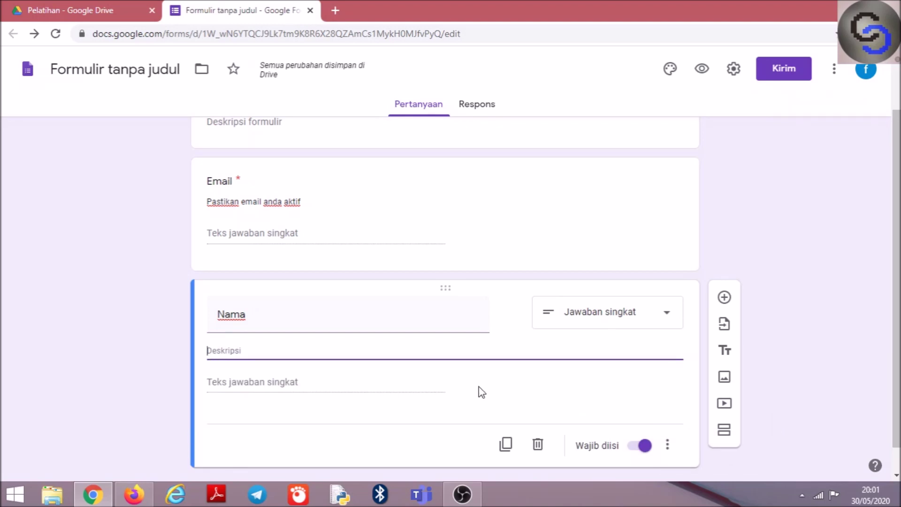
pyautogui.write('(Ta')
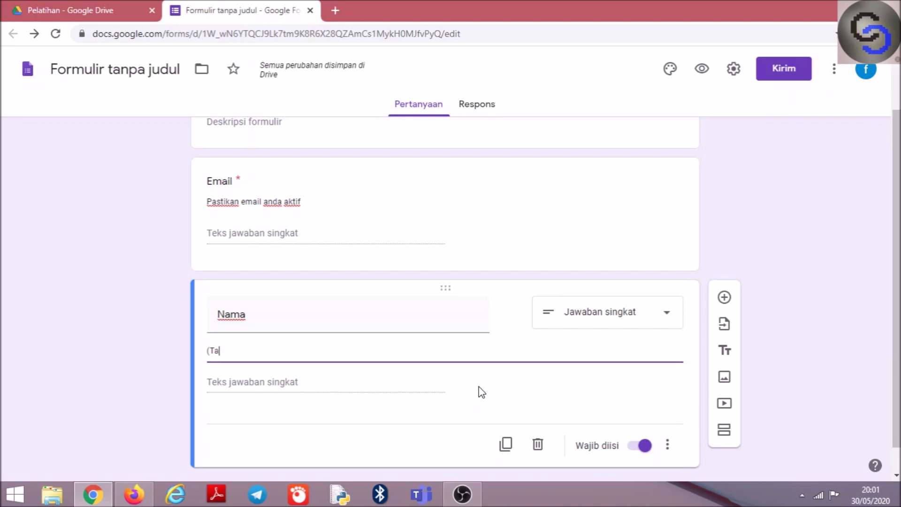
pyautogui.write('npa')
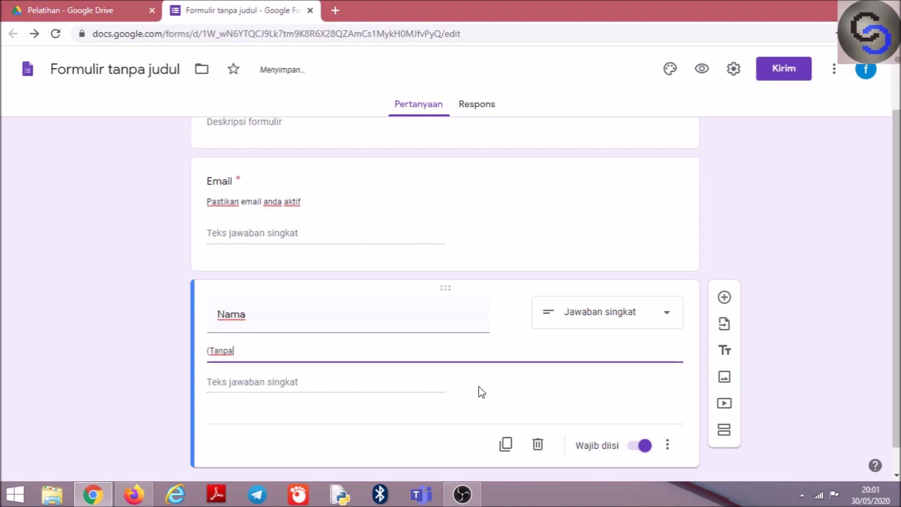
pyautogui.write(' G')
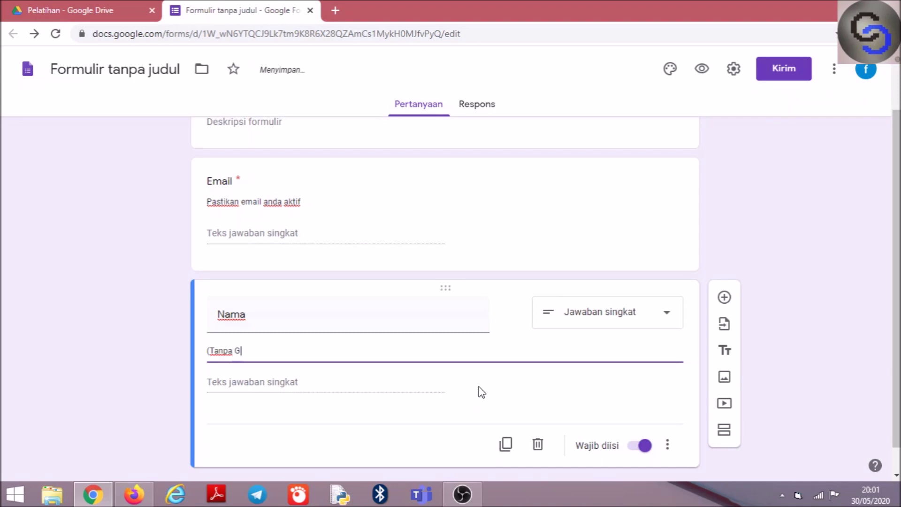
pyautogui.write('elar ')
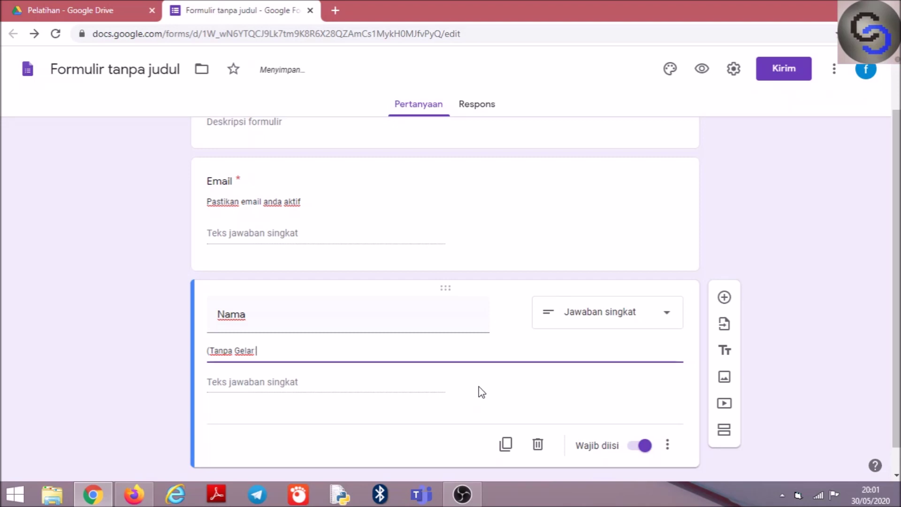
pyautogui.write(', Ex')
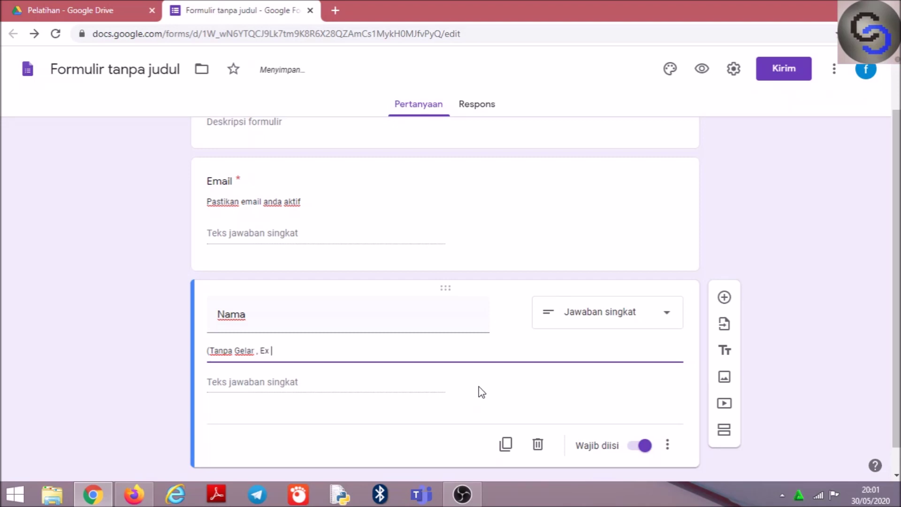
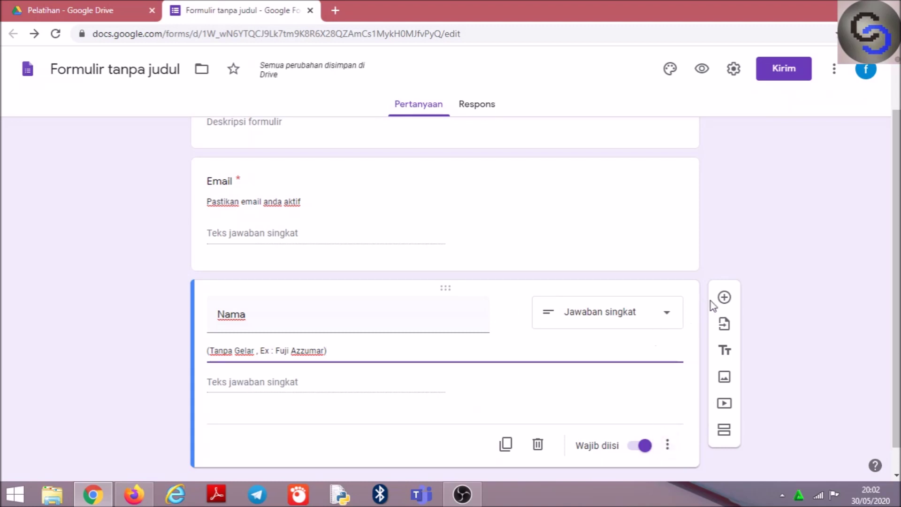
# Add a required short-answer 'Institusi' question below Nama
pyautogui.click(724, 298)
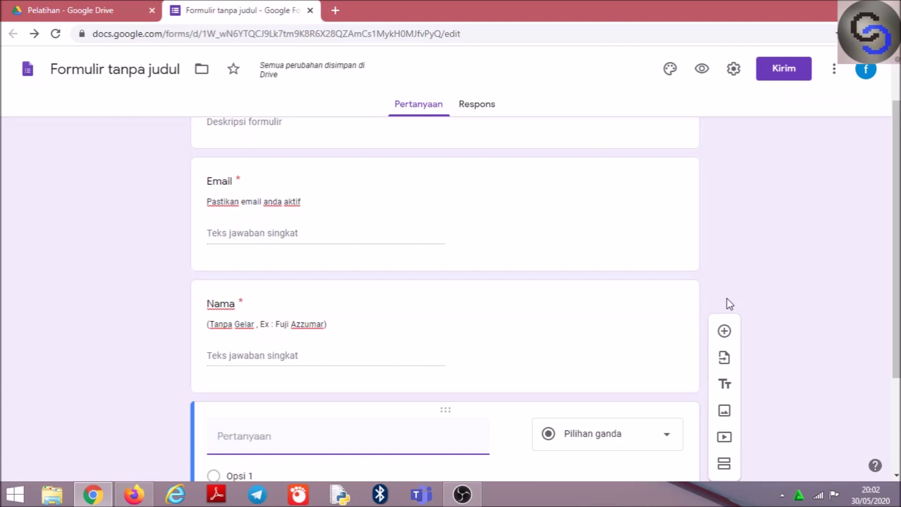
pyautogui.write('Institusi')
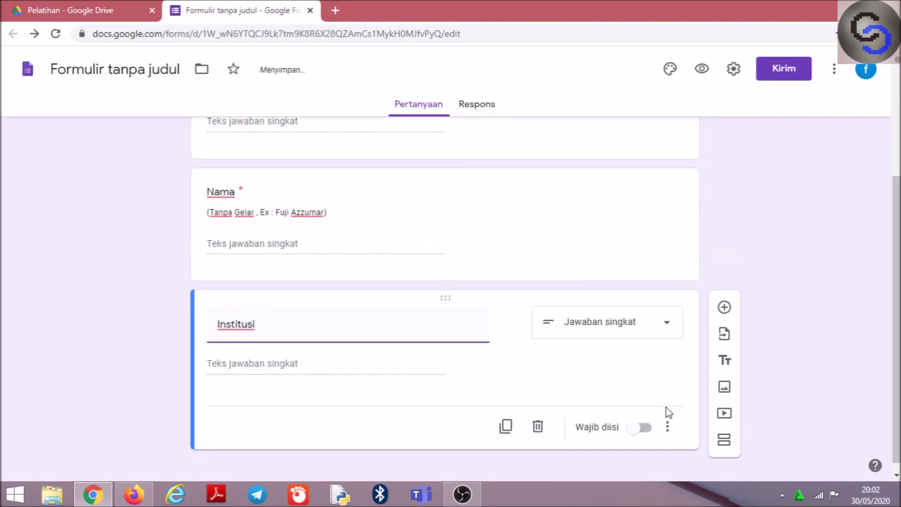
pyautogui.click(642, 429)
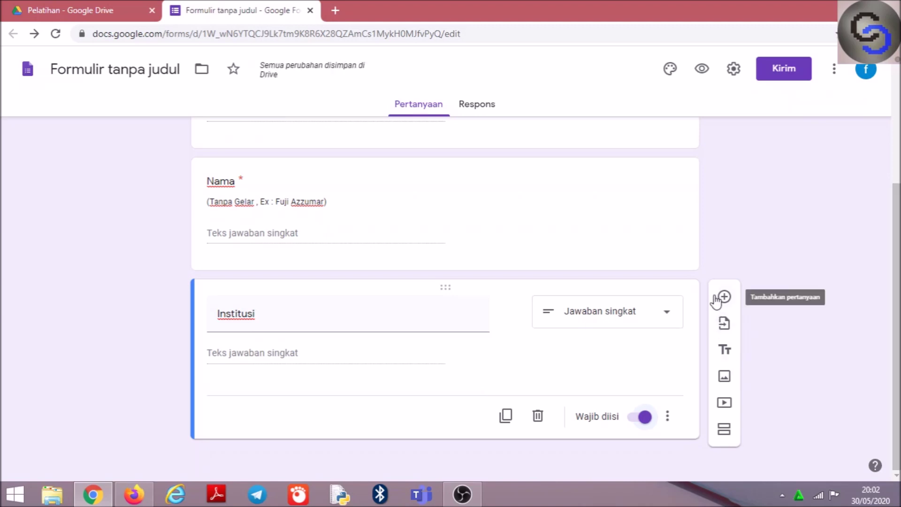
# Add a new question titled 'No Hp' below Institusi
pyautogui.click(723, 298)
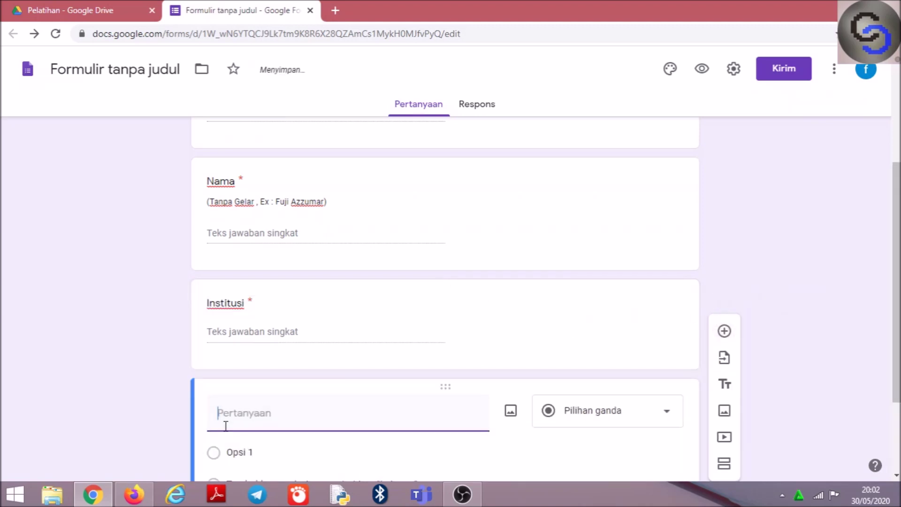
pyautogui.write('N')
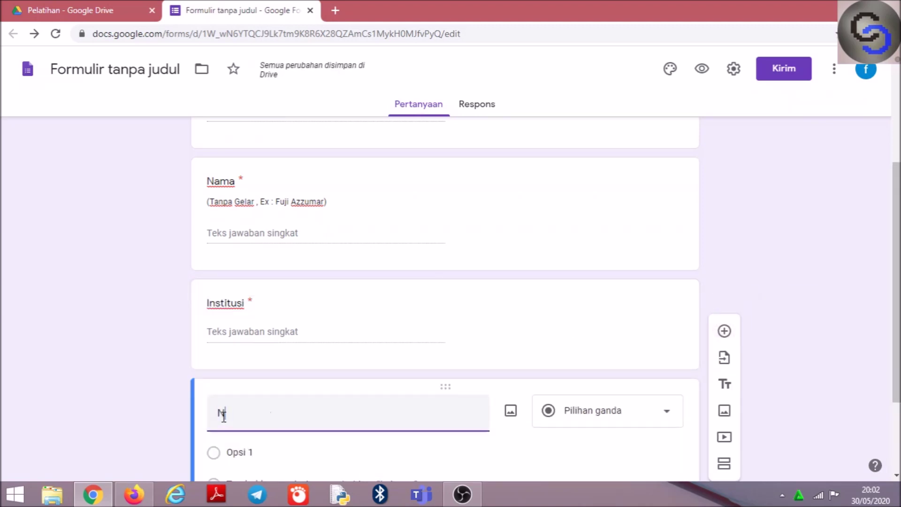
pyautogui.write('o Hp')
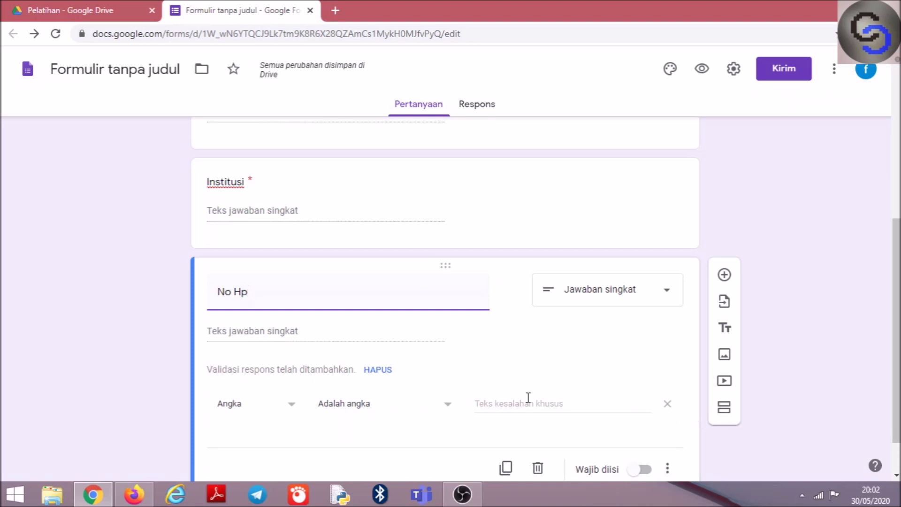
pyautogui.scroll(7, 445, 301)
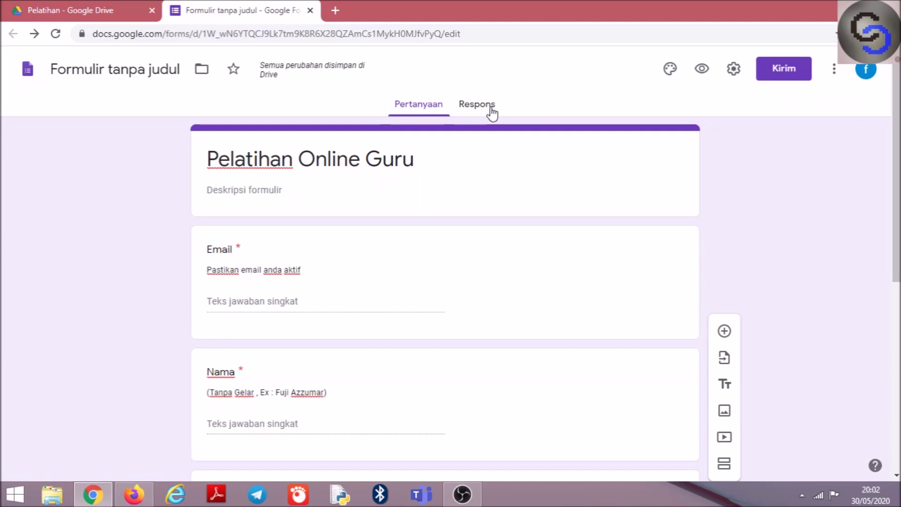
# Name the form 'Pelatihan Online Guru' and link its responses to a new spreadsheet
pyautogui.click(125, 72)
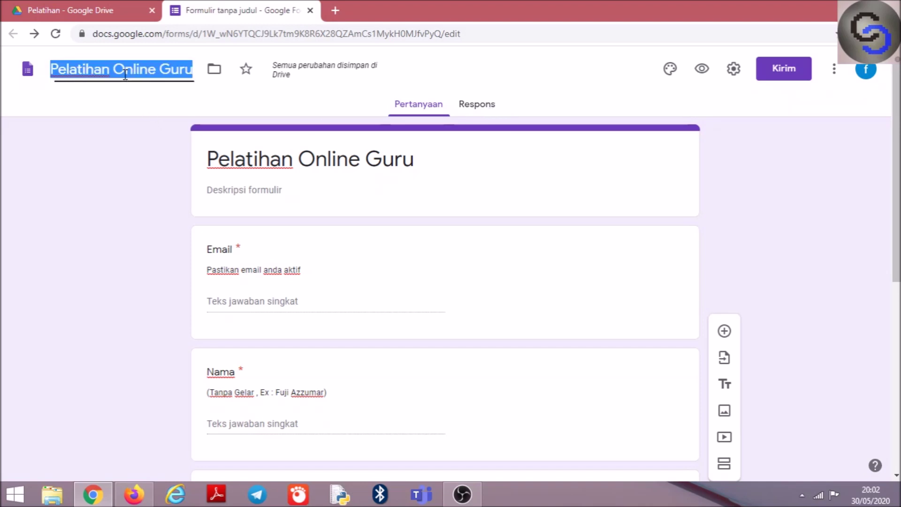
pyautogui.click(467, 110)
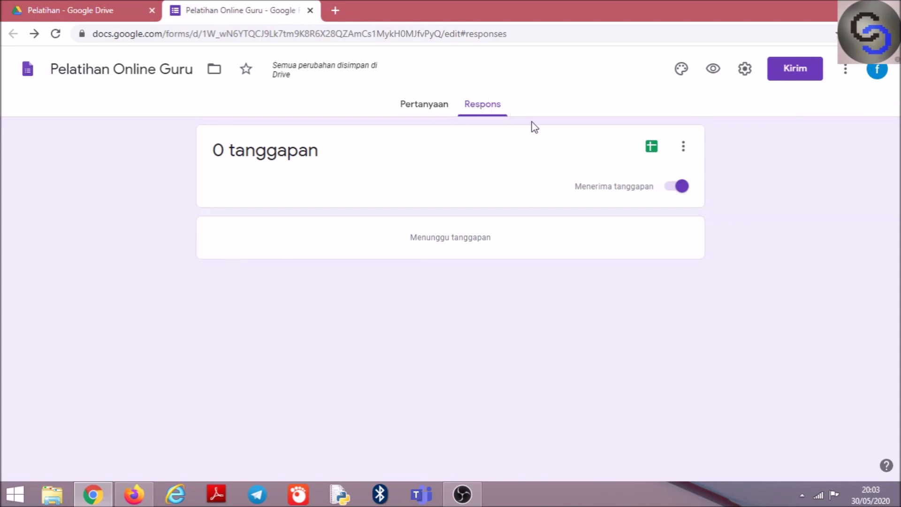
pyautogui.click(653, 148)
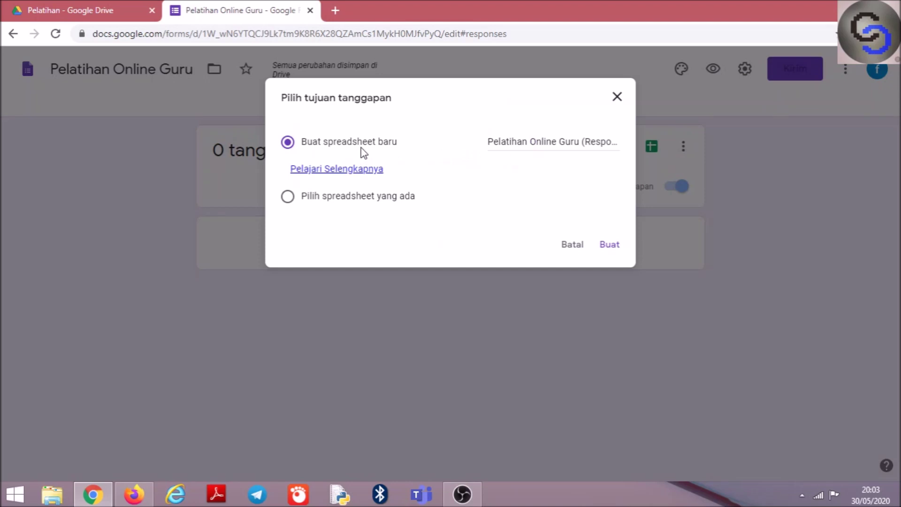
pyautogui.click(609, 246)
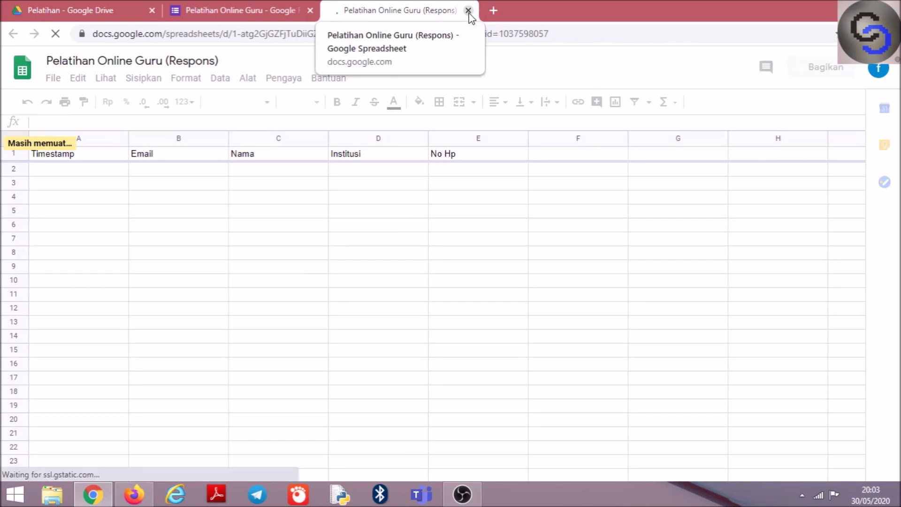
pyautogui.click(254, 5)
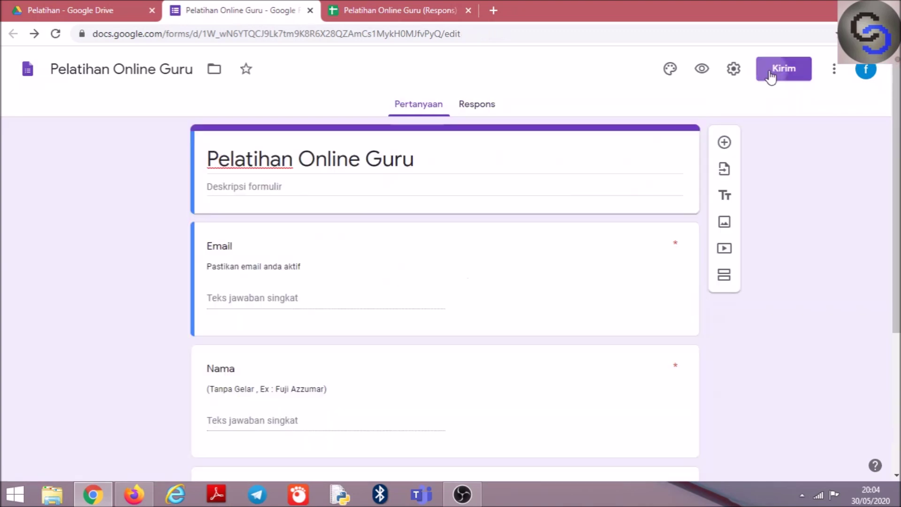
# Copy the form's shortened forms.gle share link to the clipboard
pyautogui.click(770, 72)
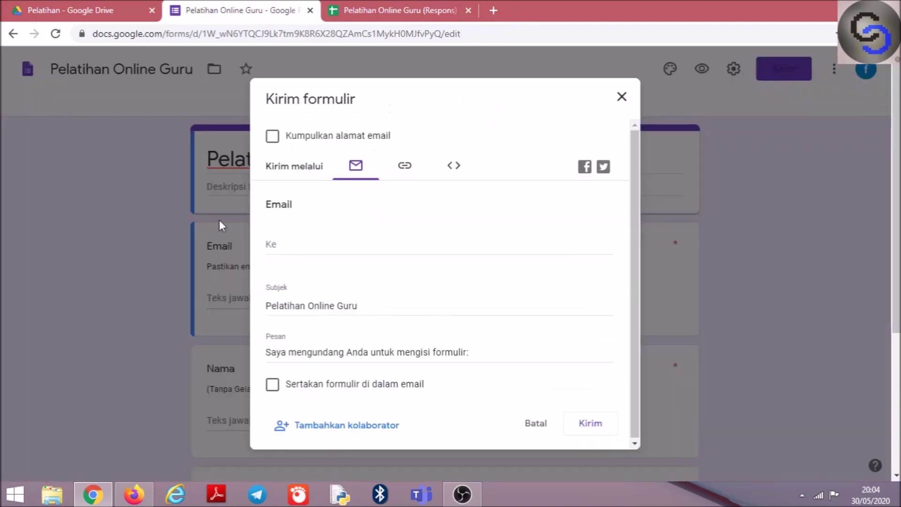
pyautogui.click(406, 172)
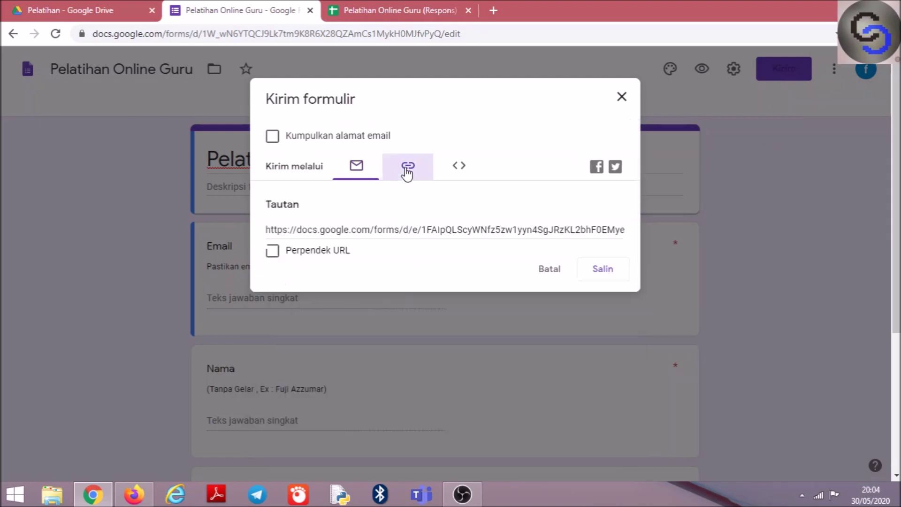
pyautogui.click(362, 233)
pyautogui.click(272, 250)
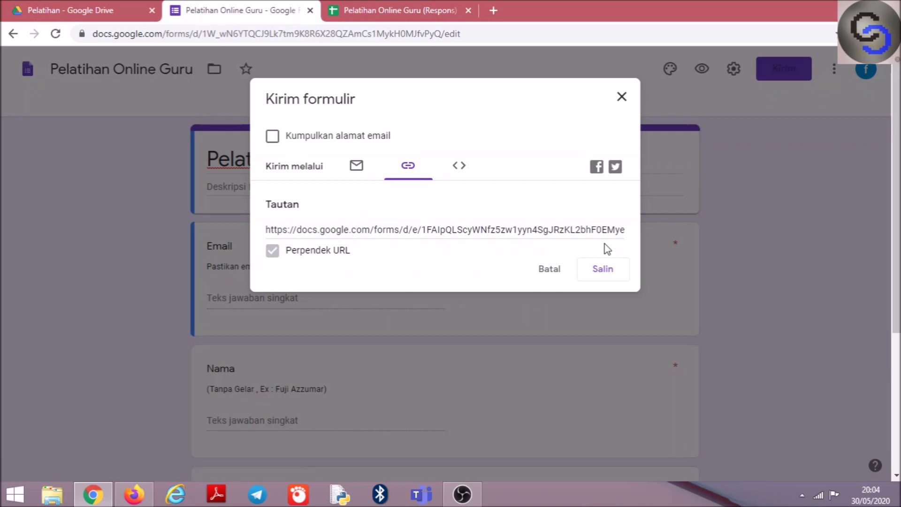
pyautogui.click(610, 269)
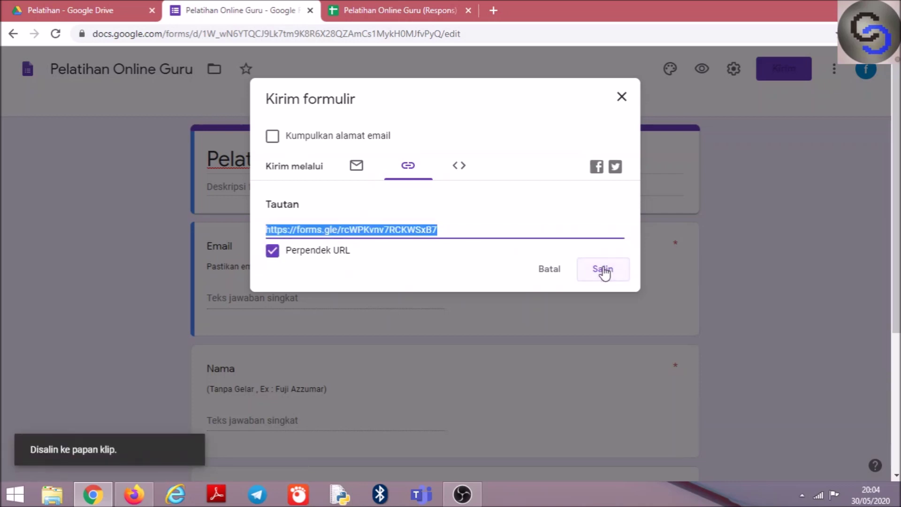
pyautogui.click(622, 96)
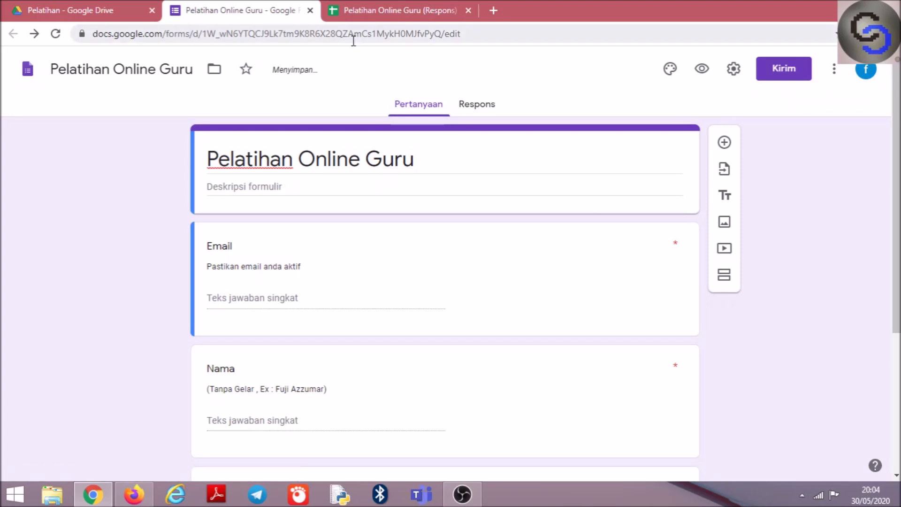
# Return to the Pelatihan folder in Google Drive and bring up the Baru (New) menu
pyautogui.click(108, 9)
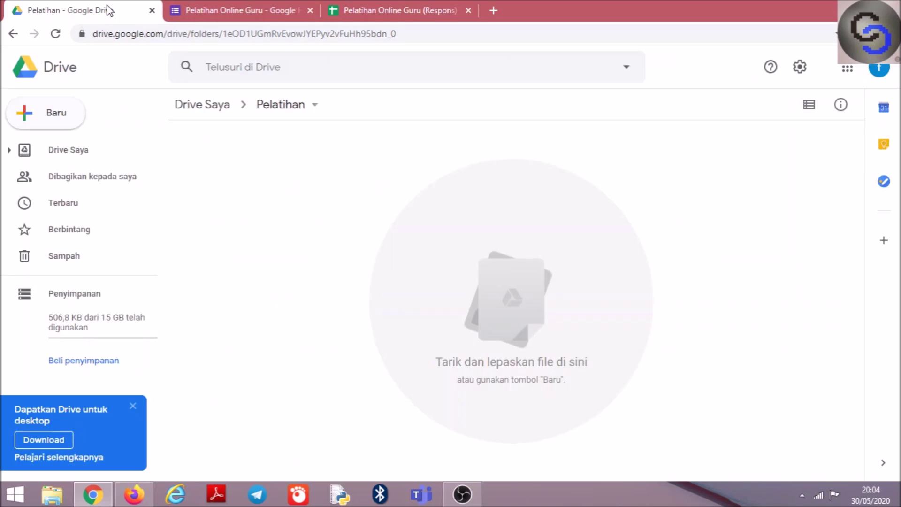
pyautogui.click(431, 34)
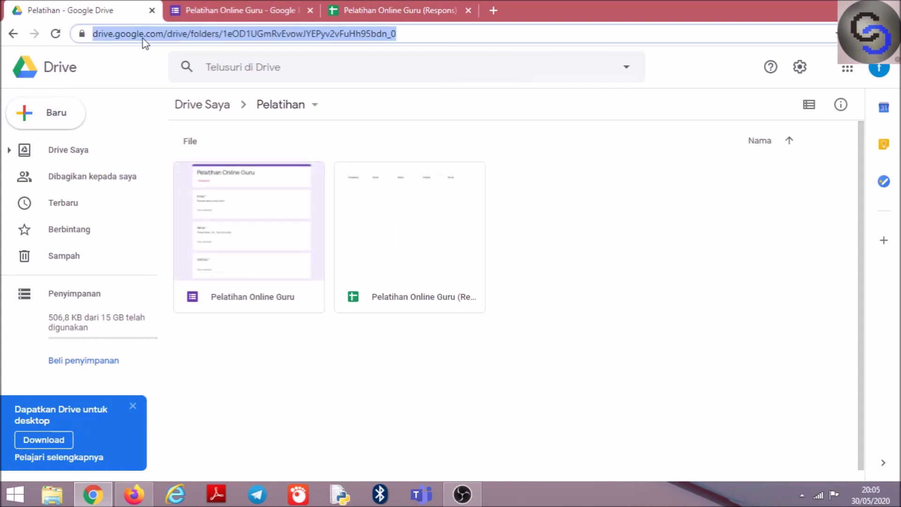
pyautogui.click(568, 306)
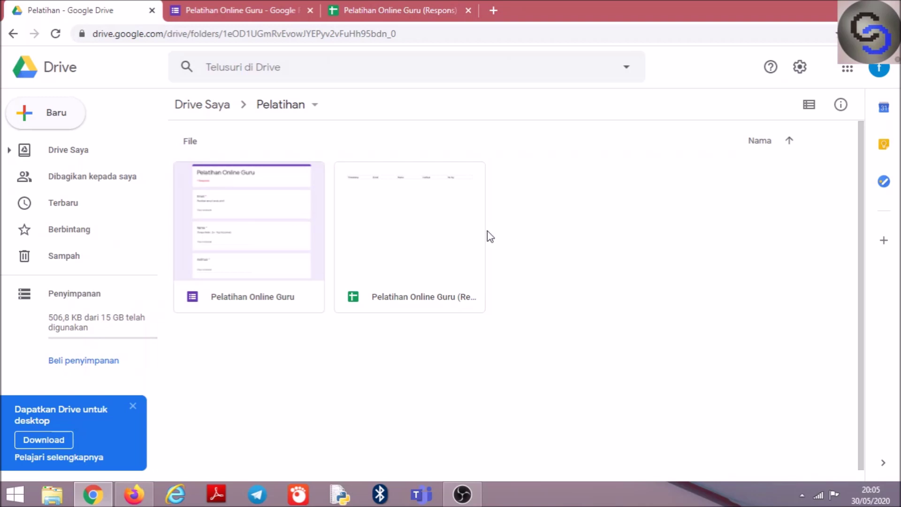
pyautogui.click(50, 119)
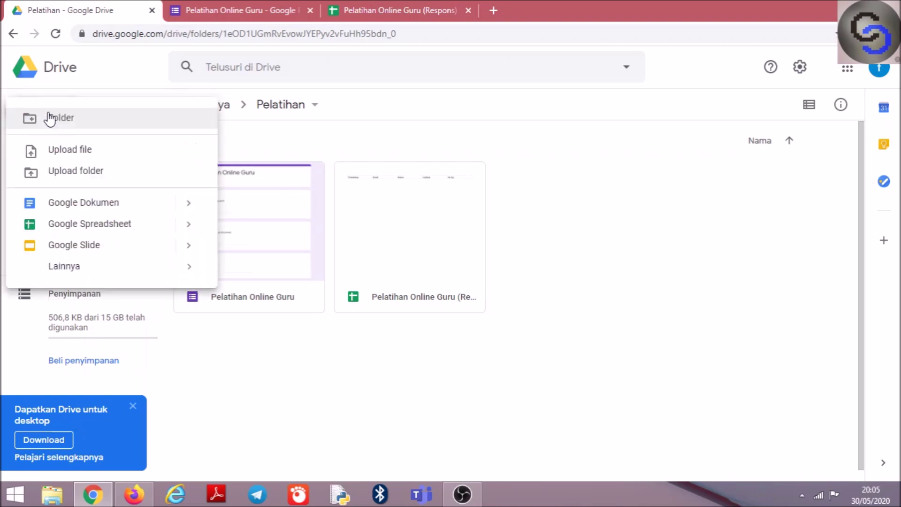
# Upload the Word file UNDANGAN KOALA.docx from the PC's Documents folder into the Pelatihan Drive folder
pyautogui.click(61, 154)
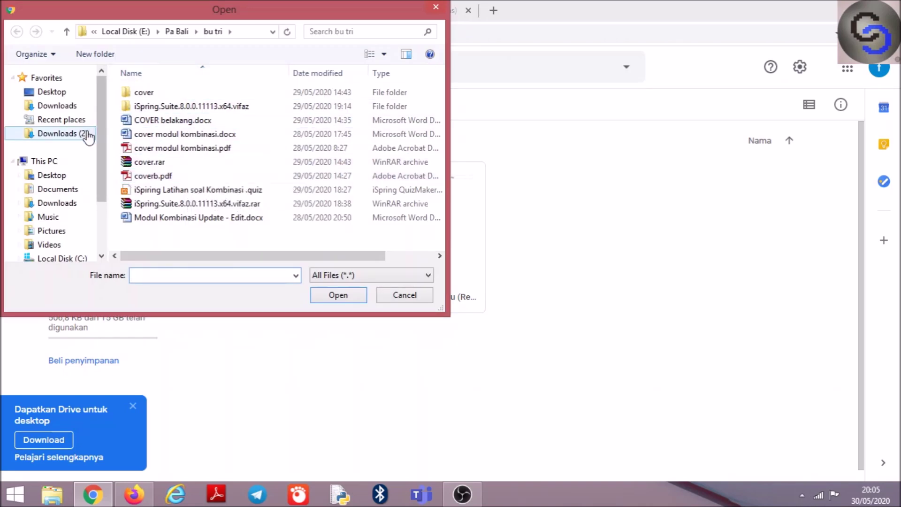
pyautogui.click(67, 192)
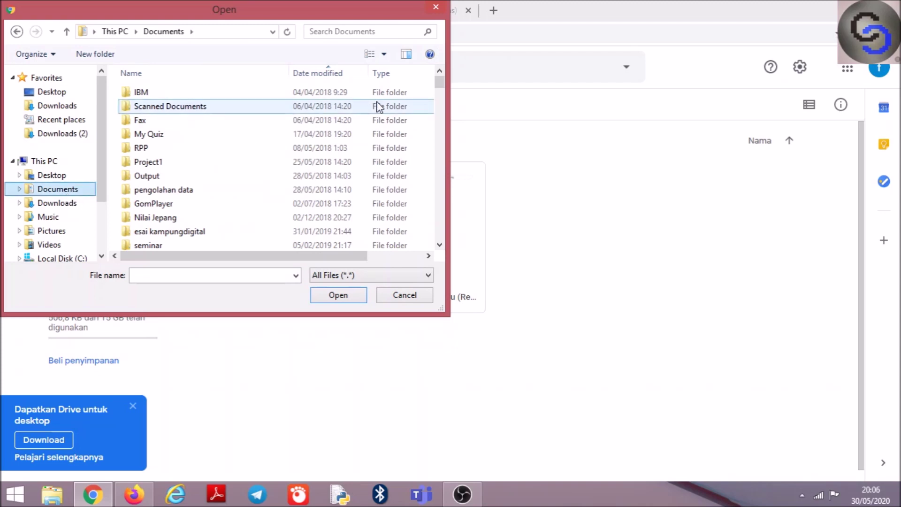
pyautogui.moveTo(443, 82); pyautogui.dragTo(437, 110)
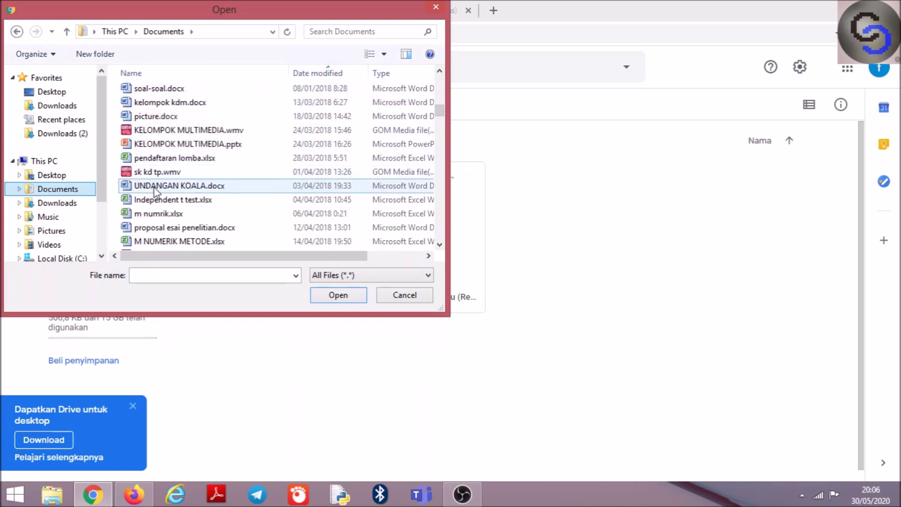
pyautogui.press('Escape')
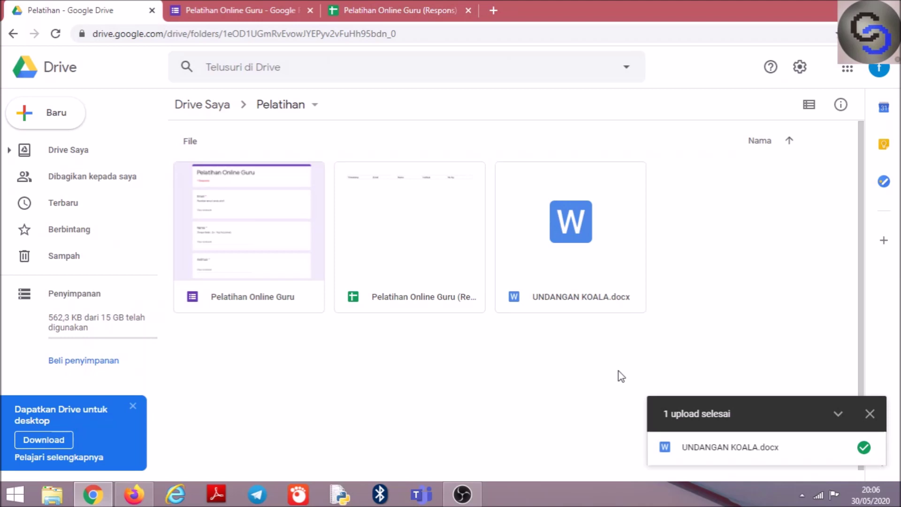
# Preview UNDANGAN KOALA.docx and open it with Google Dokumen to reveal the SERTIFIKAT template
pyautogui.click(577, 285)
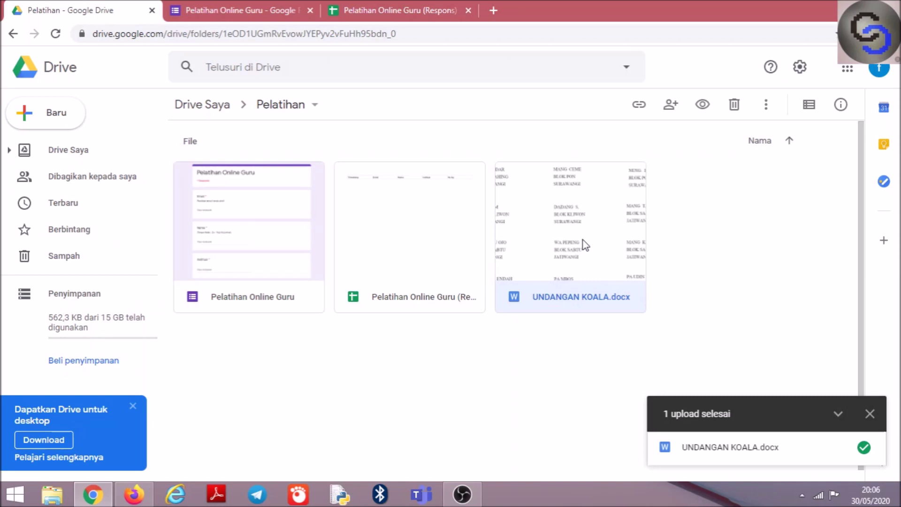
pyautogui.doubleClick(584, 244)
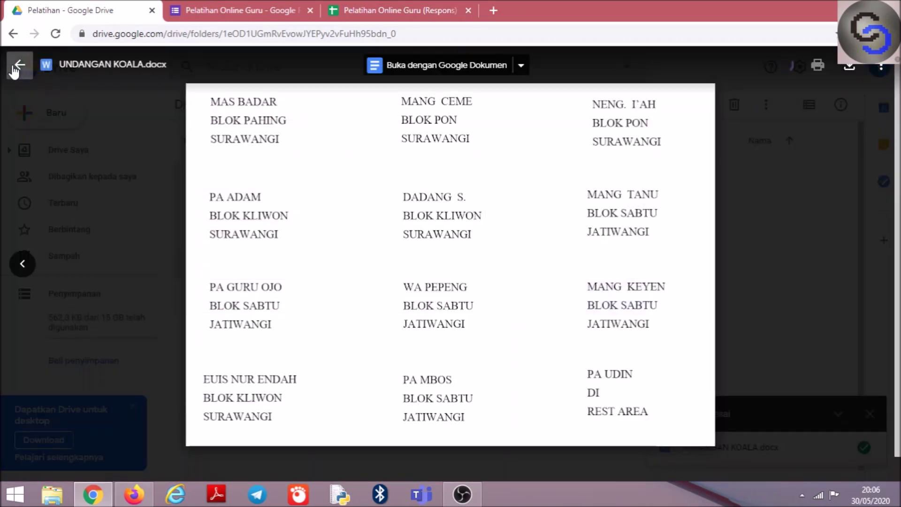
pyautogui.click(462, 66)
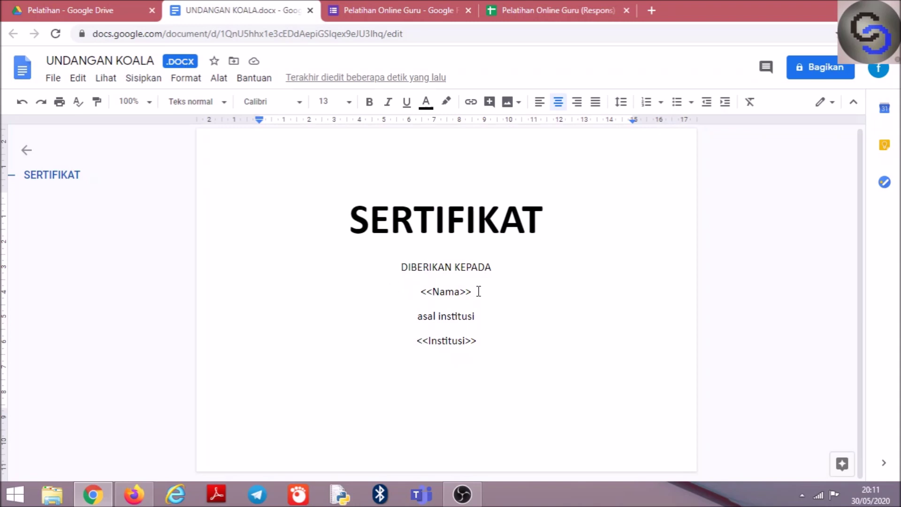
pyautogui.moveTo(476, 291); pyautogui.dragTo(416, 294)
pyautogui.moveTo(491, 341); pyautogui.dragTo(408, 341)
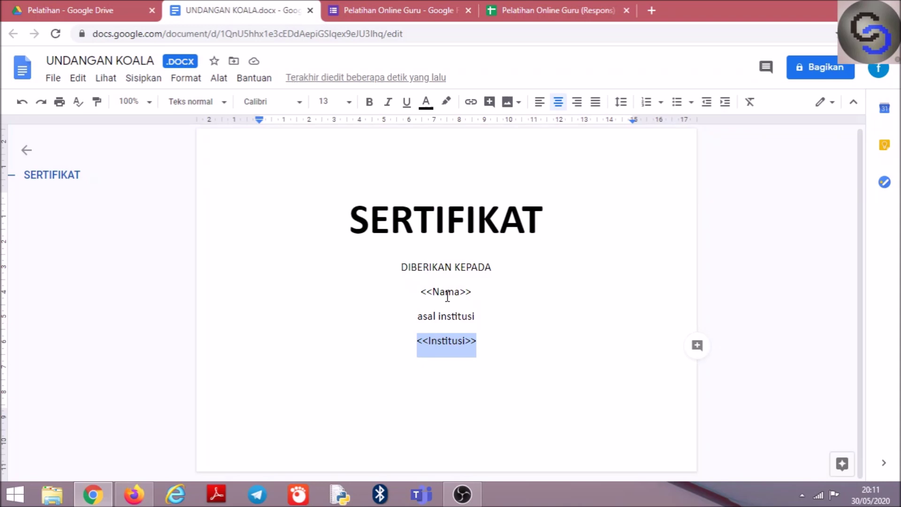
pyautogui.click(448, 295)
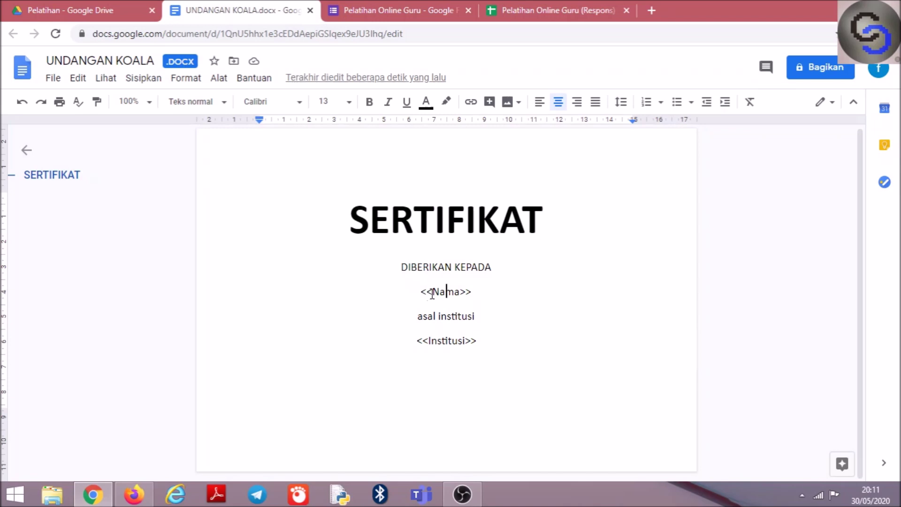
pyautogui.press('End')
pyautogui.moveTo(478, 339); pyautogui.dragTo(409, 346)
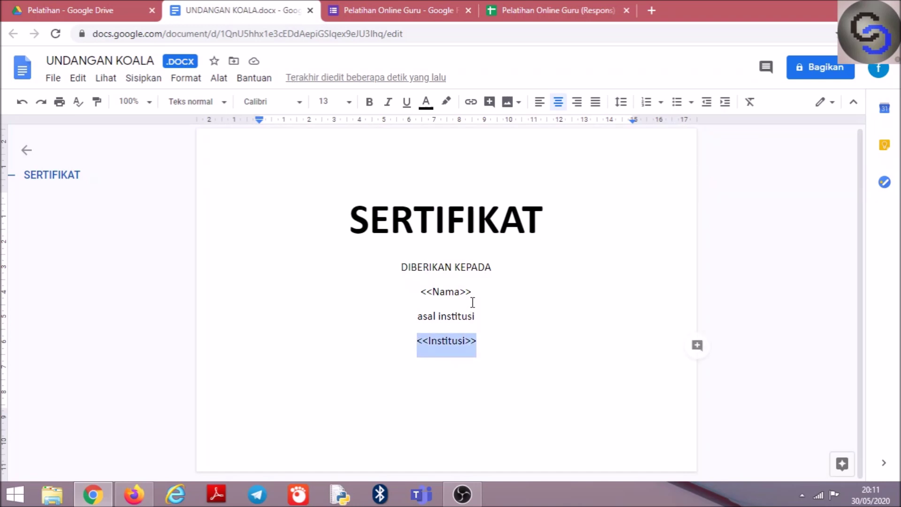
pyautogui.moveTo(477, 296); pyautogui.dragTo(417, 294)
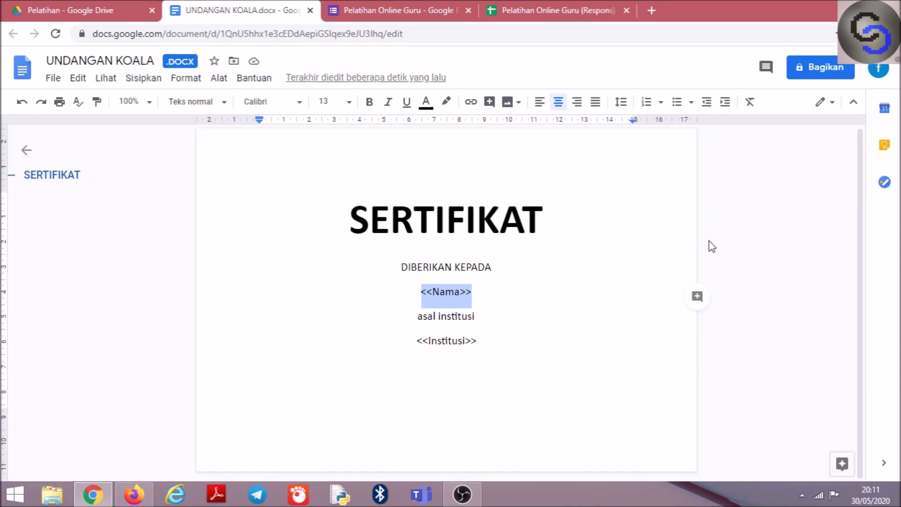
pyautogui.click(610, 258)
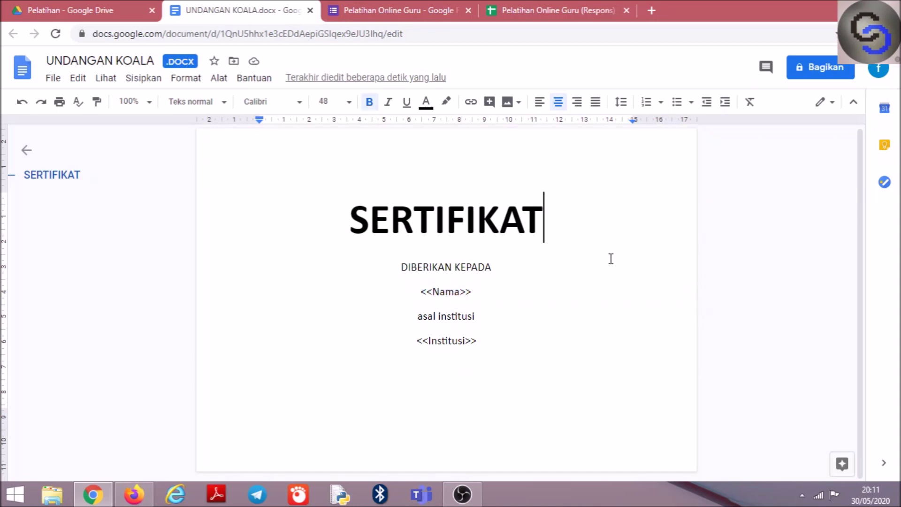
pyautogui.click(50, 78)
pyautogui.click(49, 84)
# Save UNDANGAN KOALA as a Google Docs document and check its «Nama» and «Institusi» placeholders
pyautogui.click(54, 84)
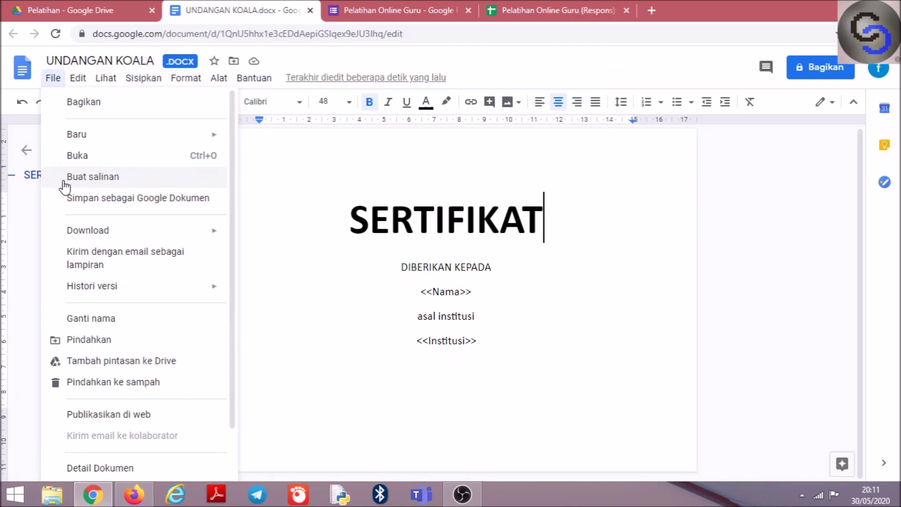
pyautogui.click(81, 203)
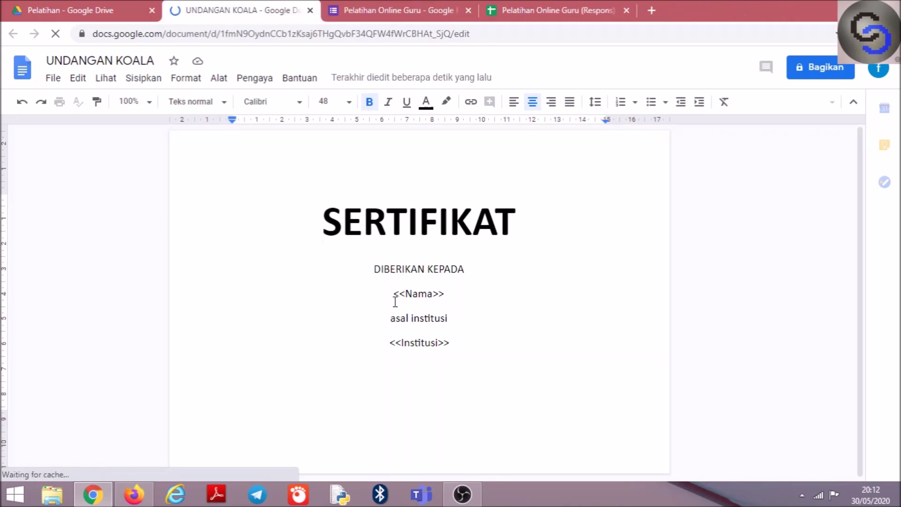
pyautogui.click(428, 295)
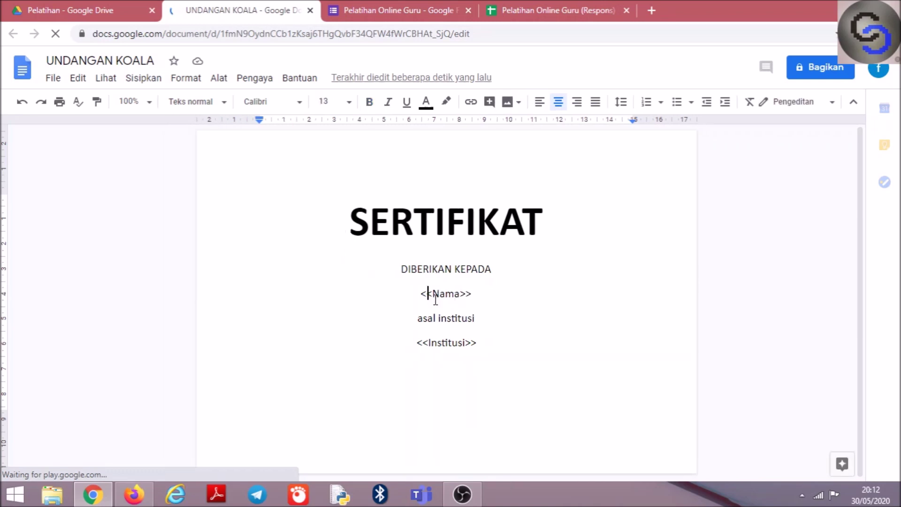
pyautogui.click(429, 344)
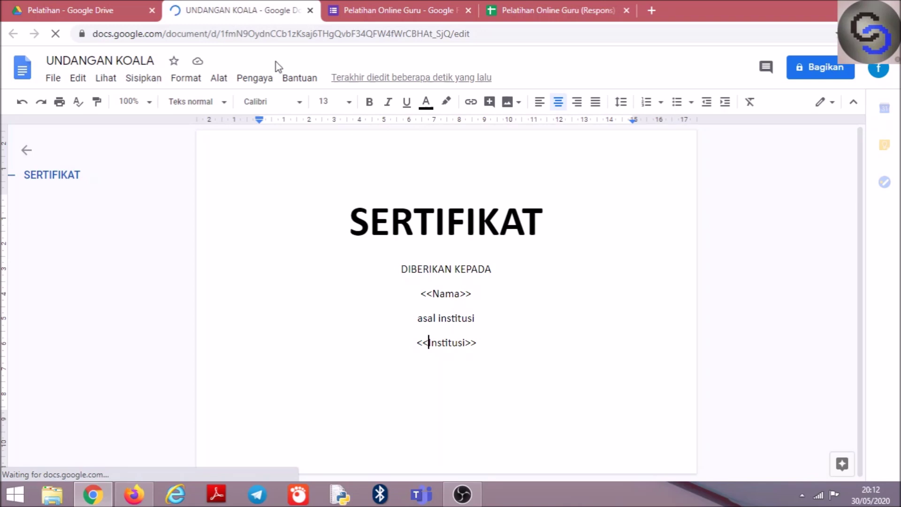
# Close the converted document, go back to the Pelatihan folder, and select the original UNDANGAN KOALA.docx
pyautogui.click(310, 11)
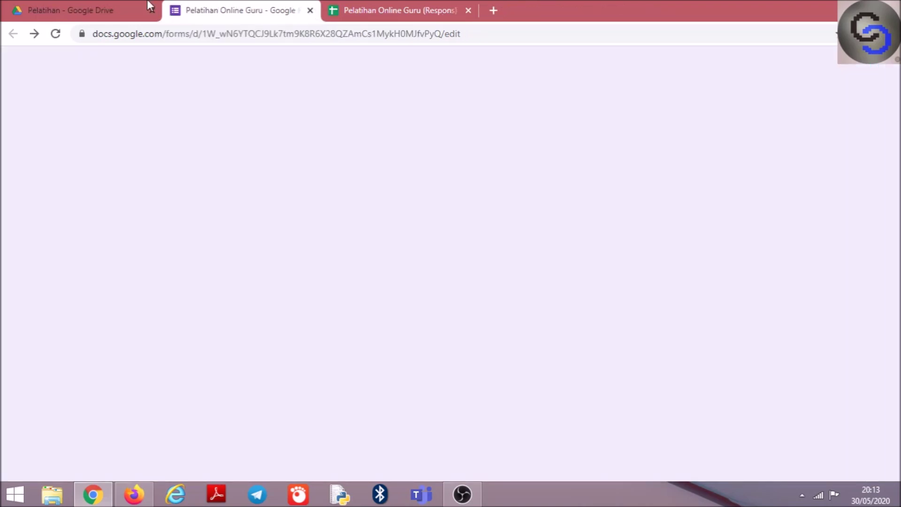
pyautogui.click(84, 8)
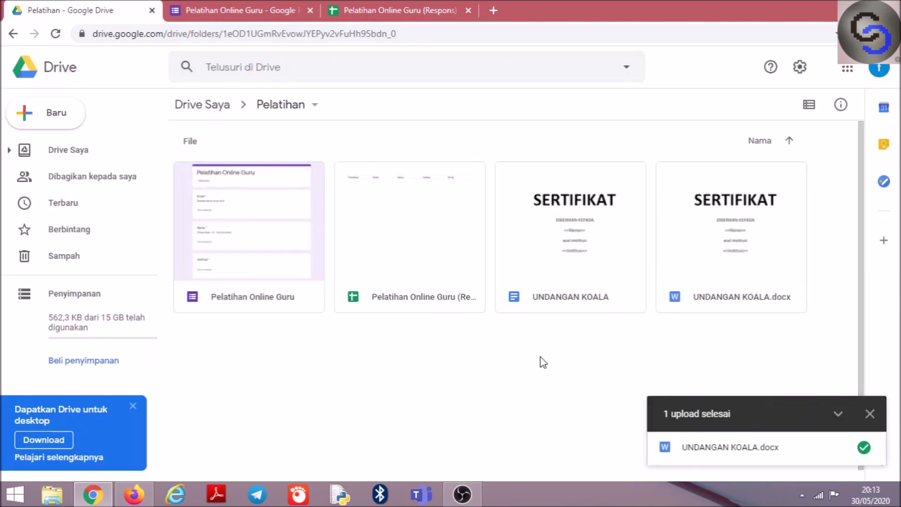
pyautogui.click(870, 414)
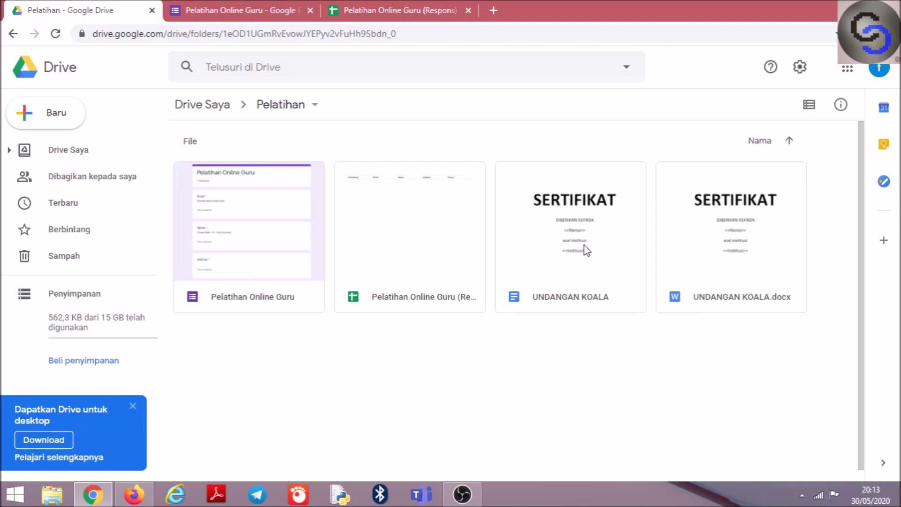
pyautogui.click(714, 247)
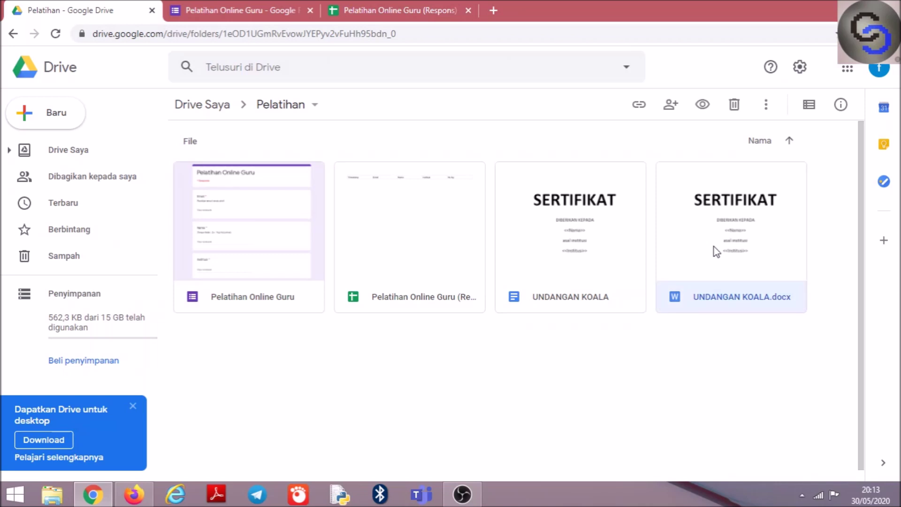
# Remove UNDANGAN KOALA.docx using Hapus in its context menu
pyautogui.rightClick(714, 247)
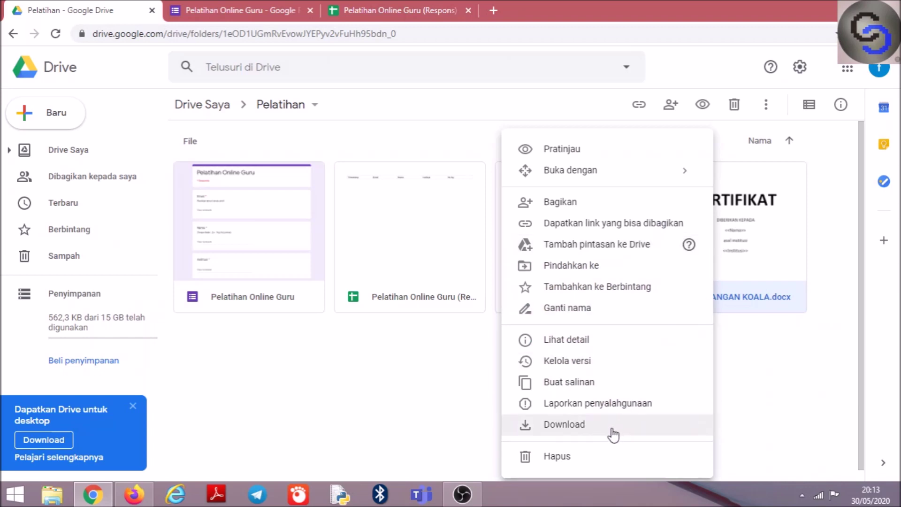
pyautogui.click(590, 457)
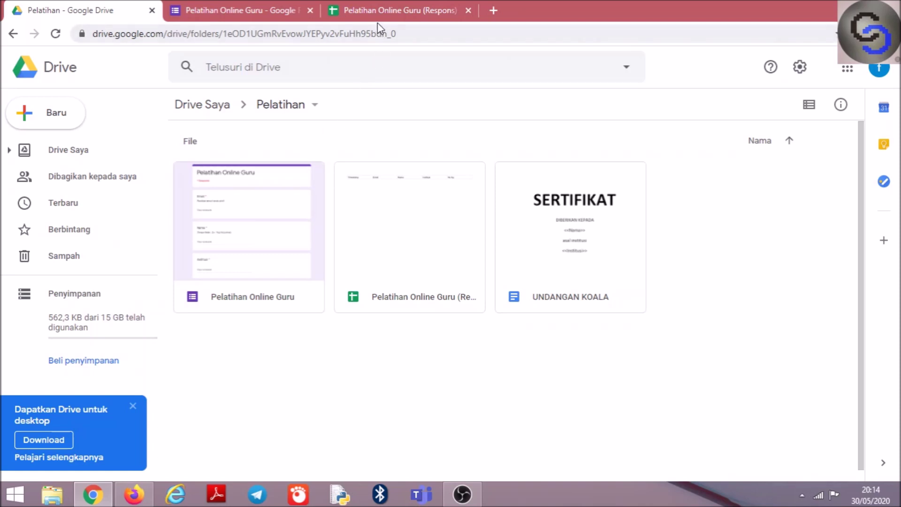
# In the Pelatihan Online Guru (Respons) spreadsheet, show the Pengaya add-ons menu
pyautogui.click(374, 7)
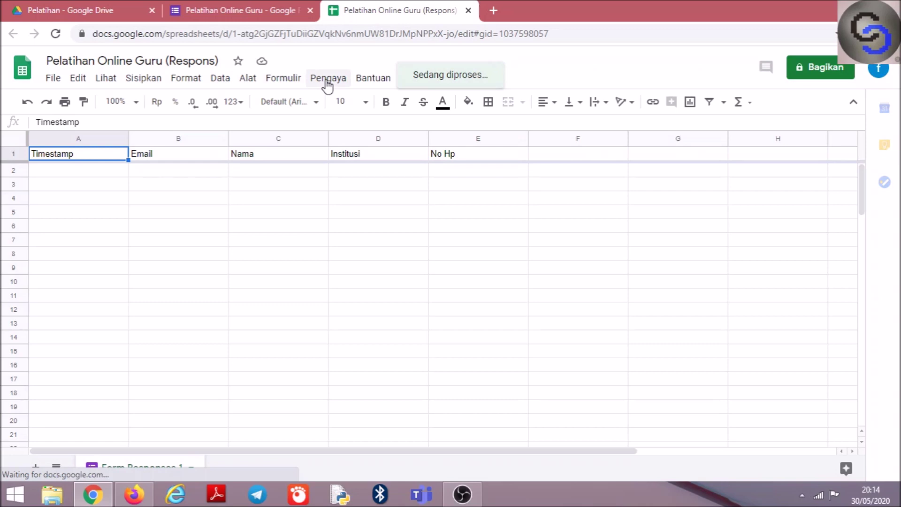
pyautogui.click(326, 82)
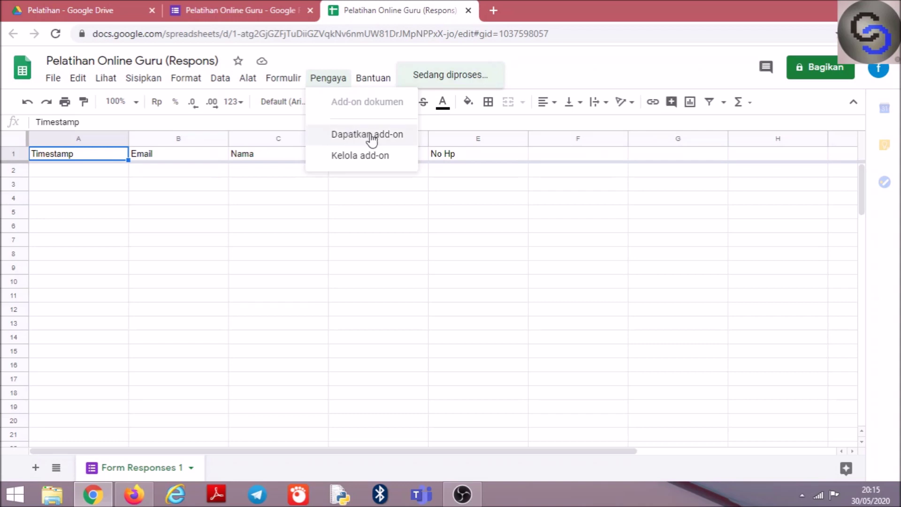
# Search the G Suite Marketplace for 'Auto' and open the Autocrat add-on's page
pyautogui.click(334, 135)
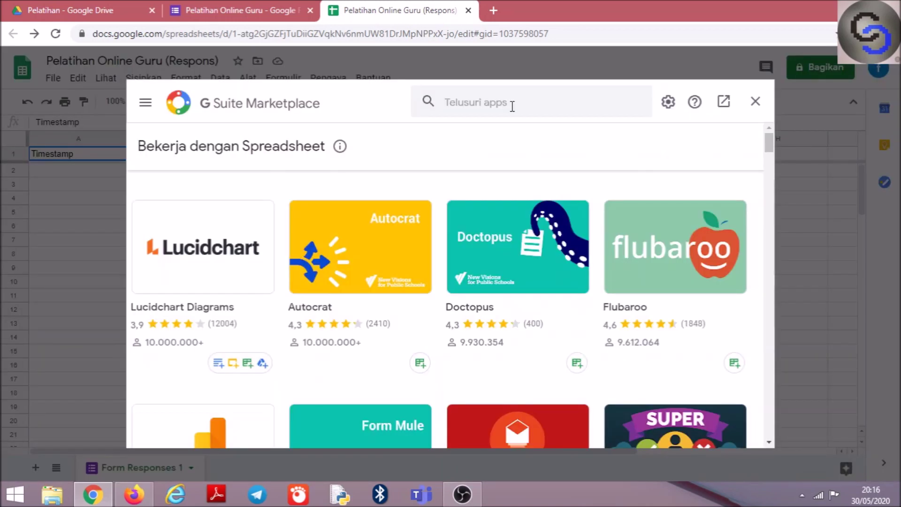
pyautogui.click(498, 104)
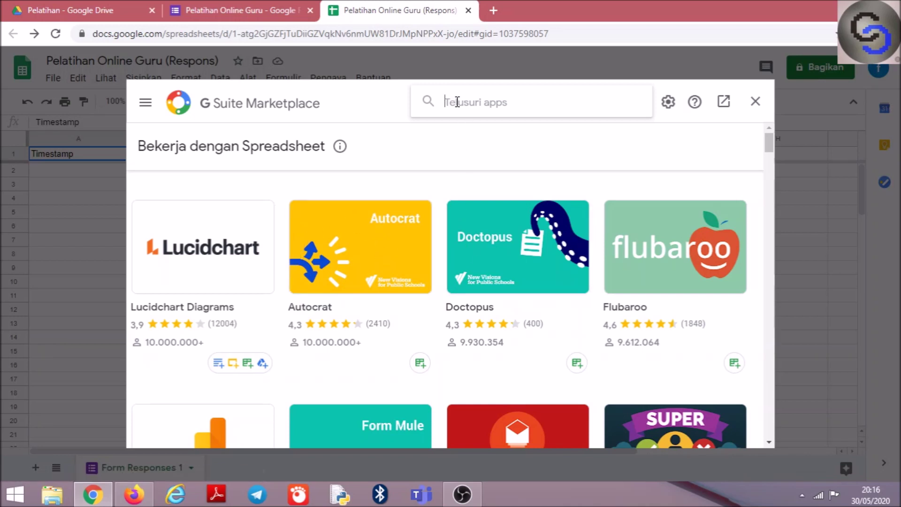
pyautogui.write('Auto')
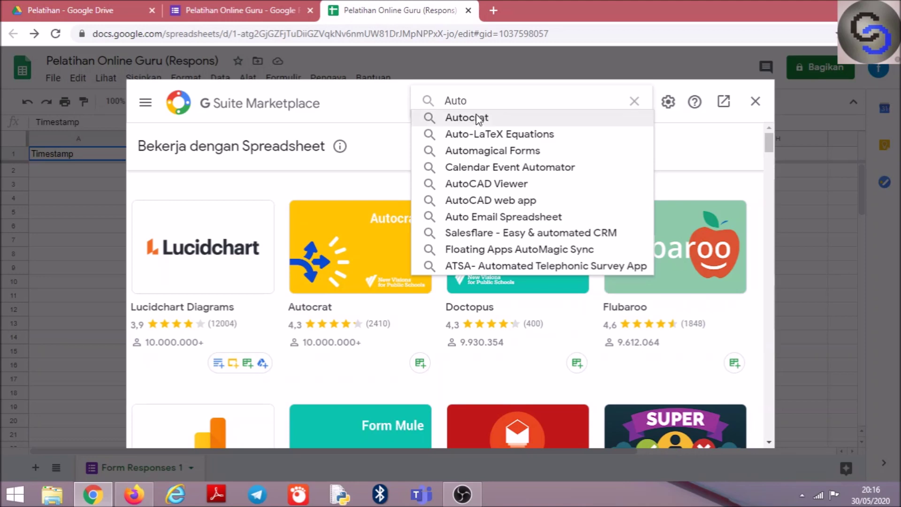
pyautogui.click(490, 119)
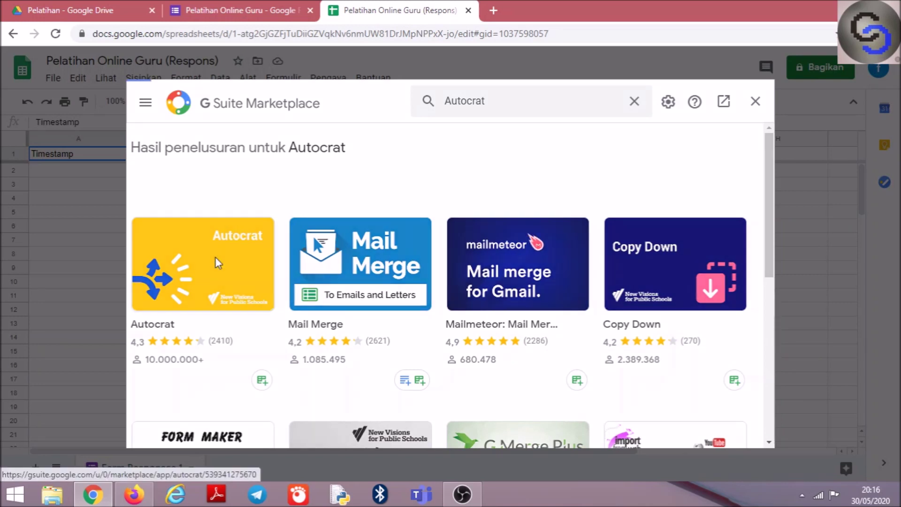
pyautogui.click(216, 264)
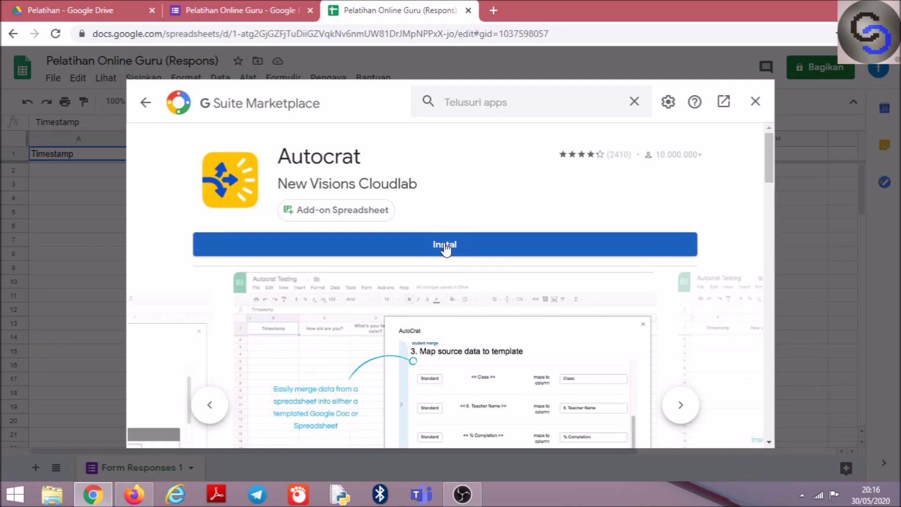
# Install Autocrat, authorise it with the Google account via Izinkan, and finish with Selesai
pyautogui.click(445, 249)
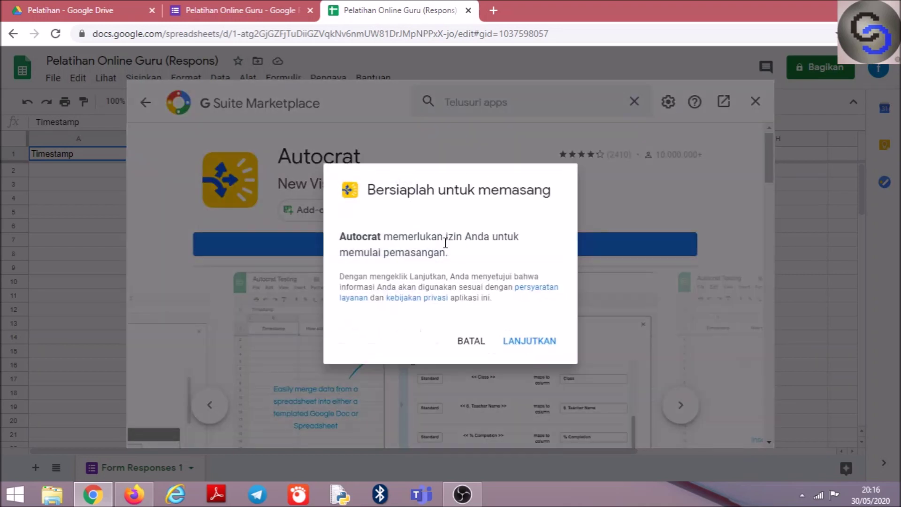
pyautogui.click(522, 343)
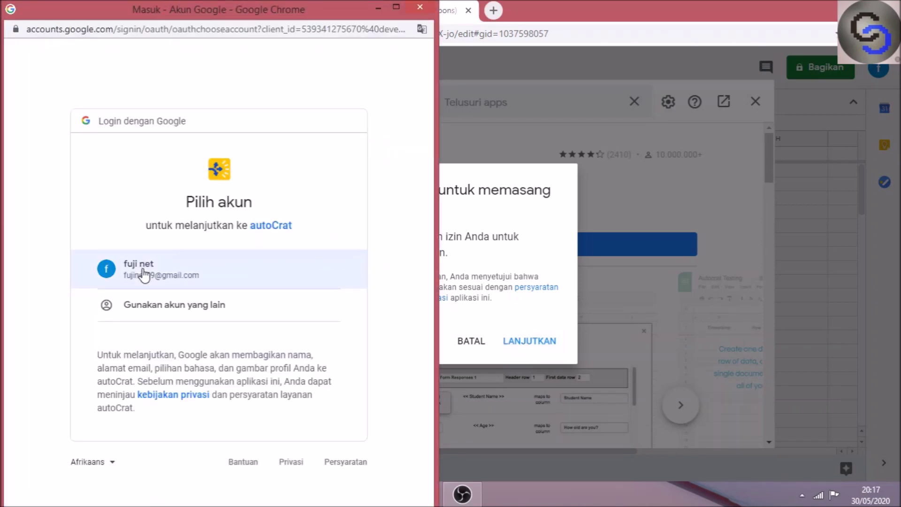
pyautogui.click(144, 275)
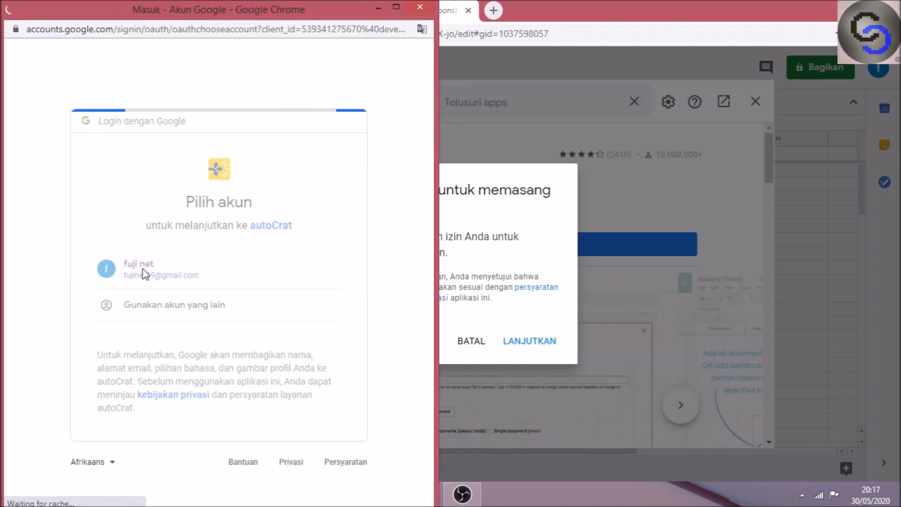
pyautogui.moveTo(427, 280); pyautogui.dragTo(439, 470)
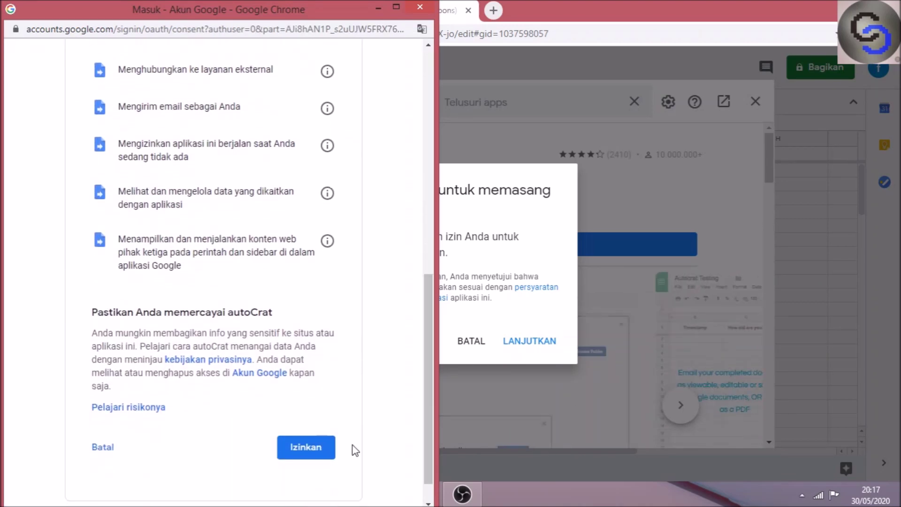
pyautogui.click(314, 443)
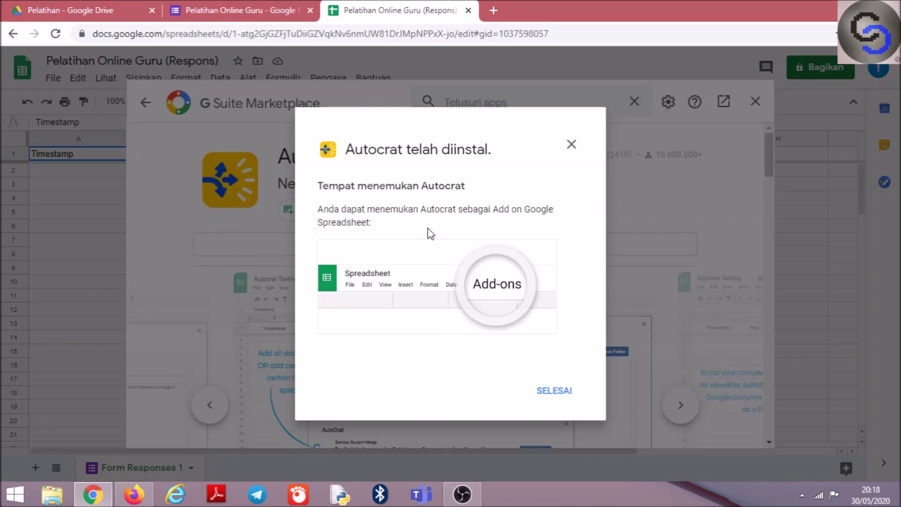
pyautogui.click(552, 391)
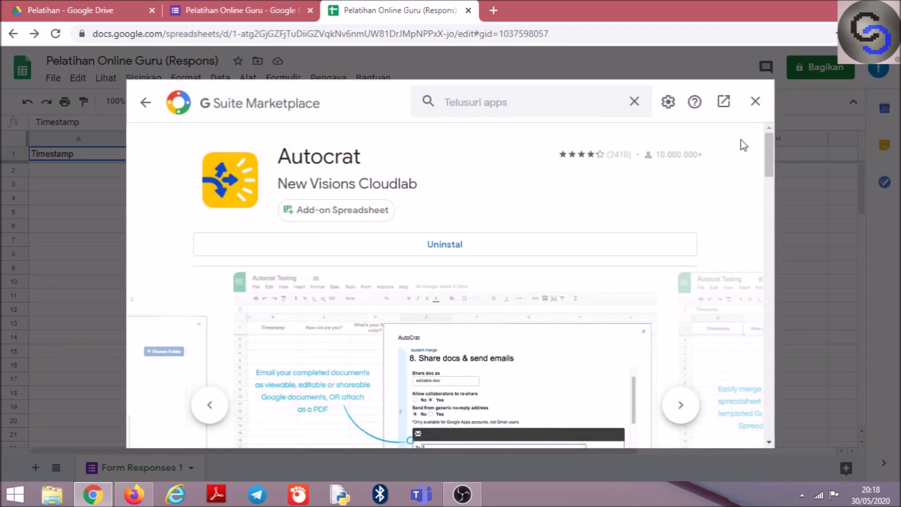
# Close the Marketplace and open Autocrat from Pengaya > Autocrat > Open
pyautogui.click(755, 102)
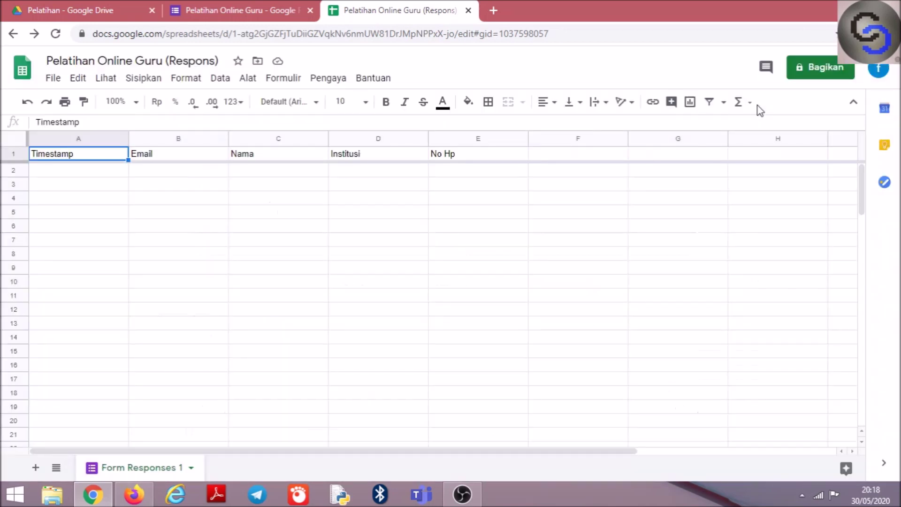
pyautogui.click(335, 80)
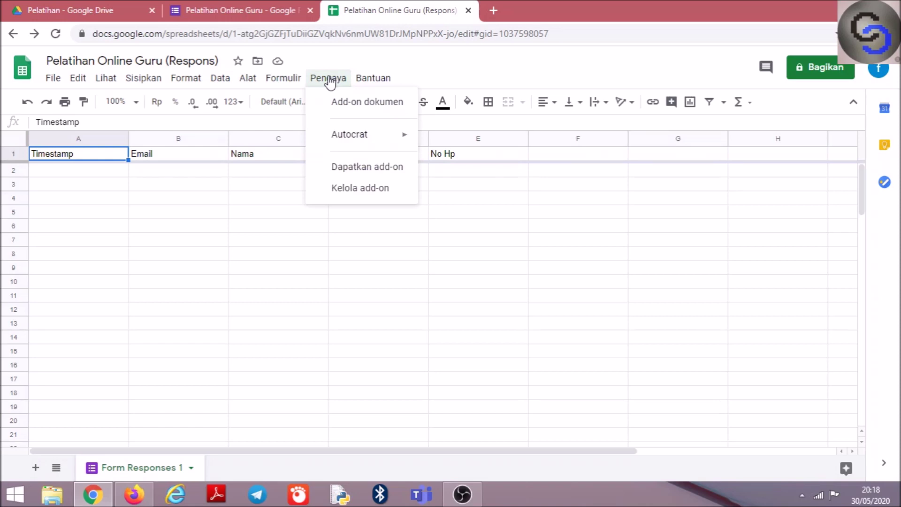
pyautogui.moveTo(355, 139)
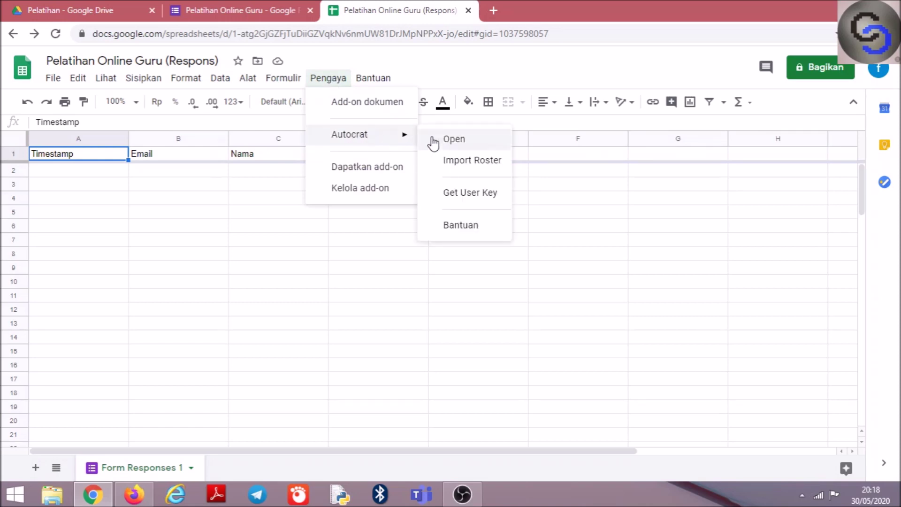
pyautogui.click(448, 139)
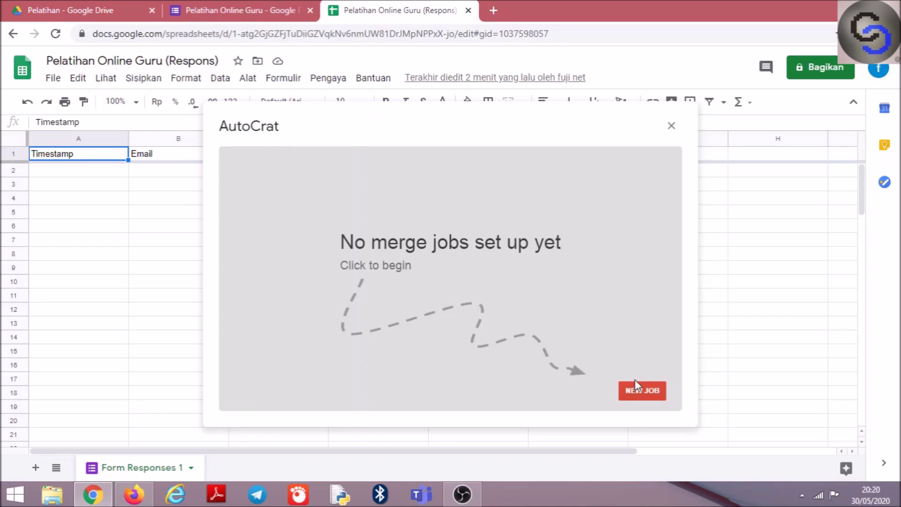
# Create a new Autocrat job named 'Sertifikat' and choose to pick its template From drive
pyautogui.click(642, 394)
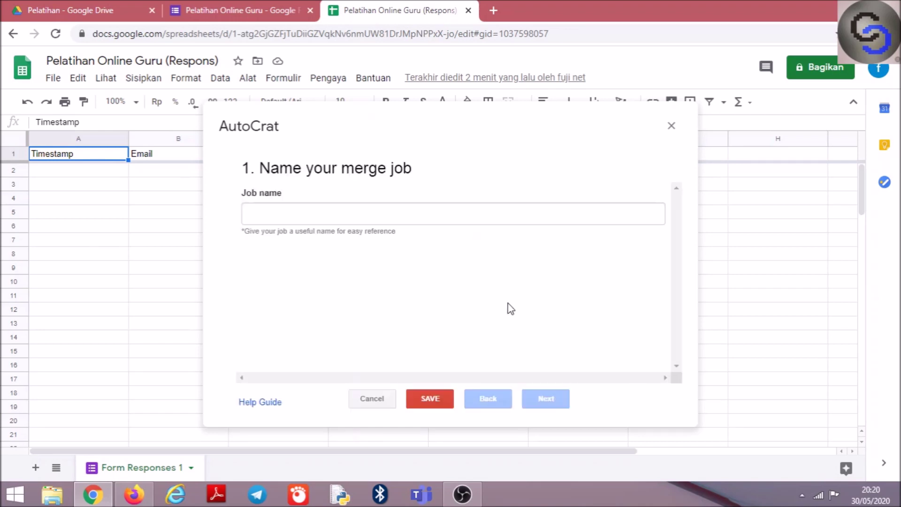
pyautogui.click(349, 214)
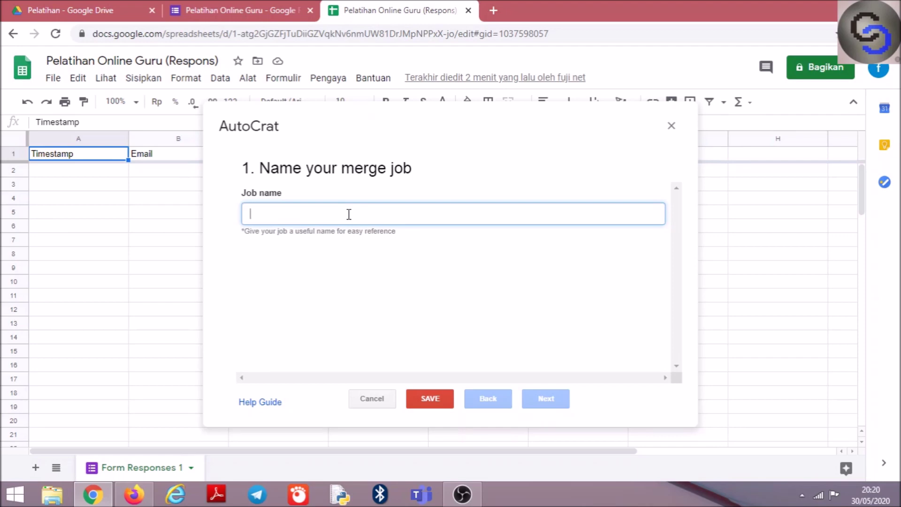
pyautogui.write('Sertifi')
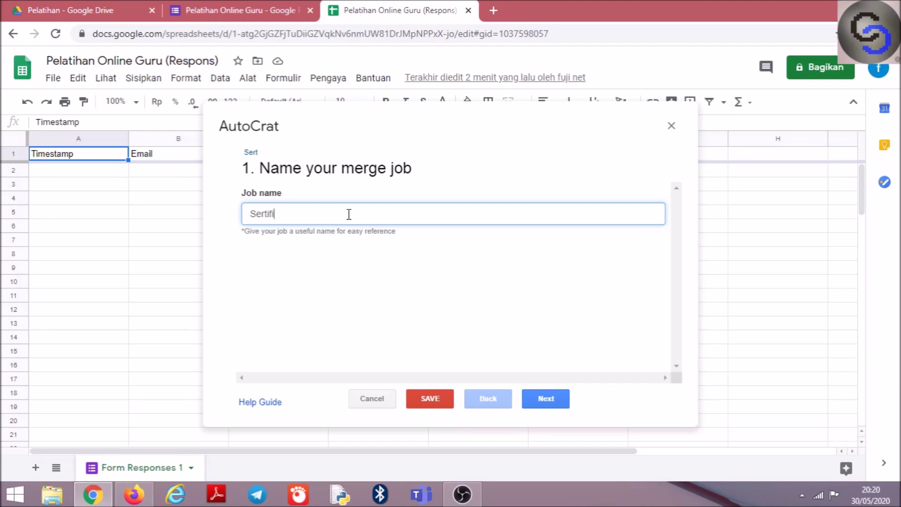
pyautogui.write('kat')
pyautogui.click(556, 404)
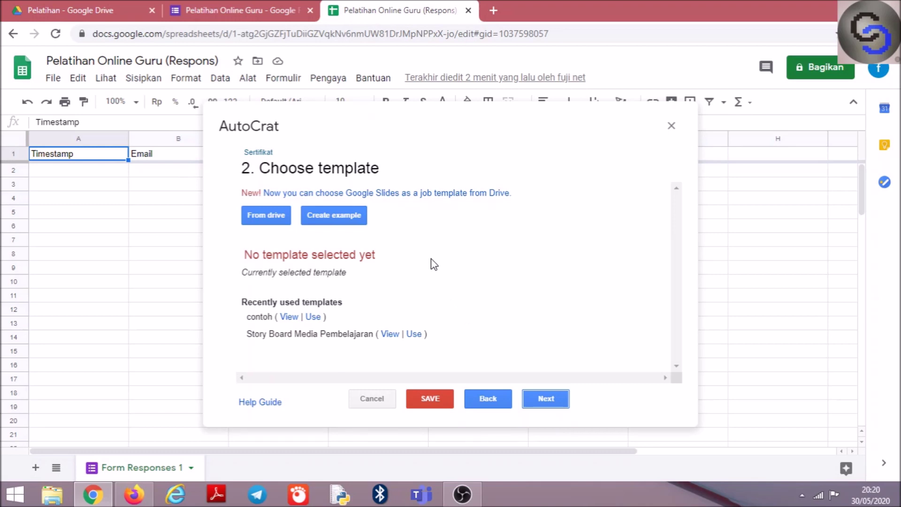
pyautogui.click(271, 219)
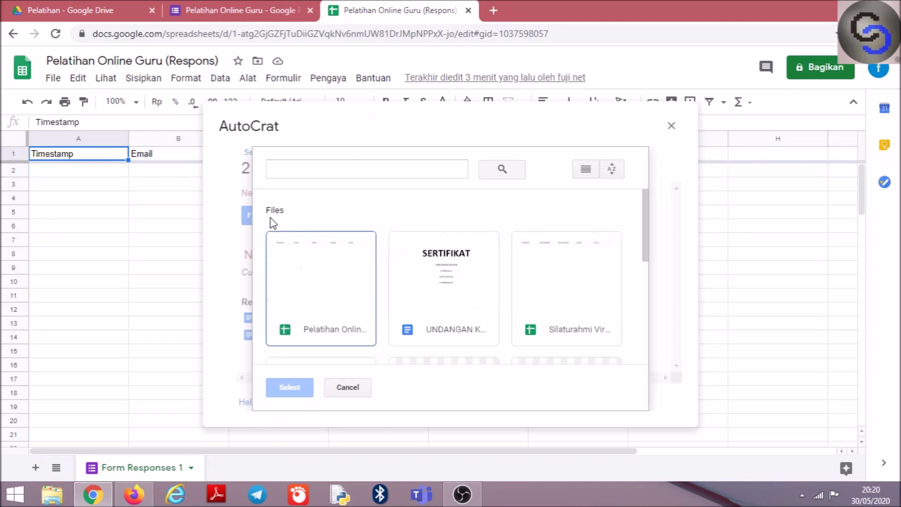
# Choose the UNDANGAN KOALA document as the Sertifikat job's template and continue to field mapping
pyautogui.click(444, 289)
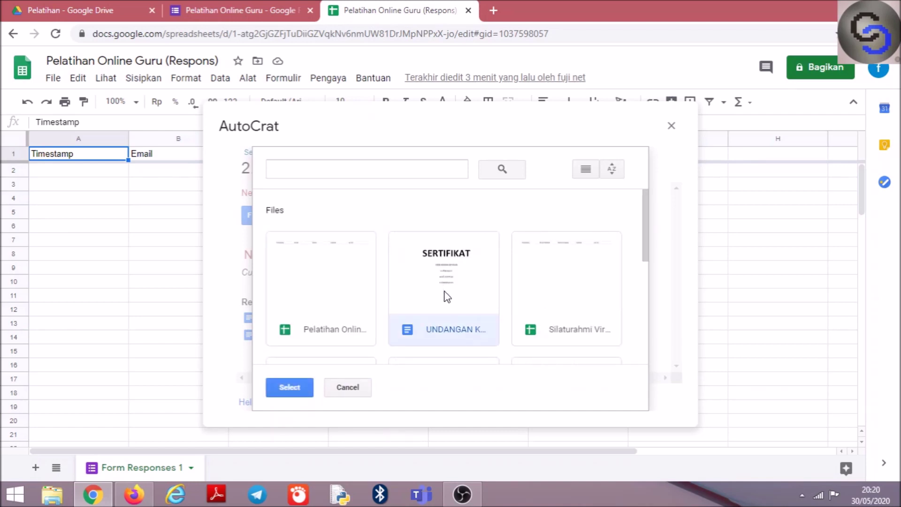
pyautogui.click(287, 388)
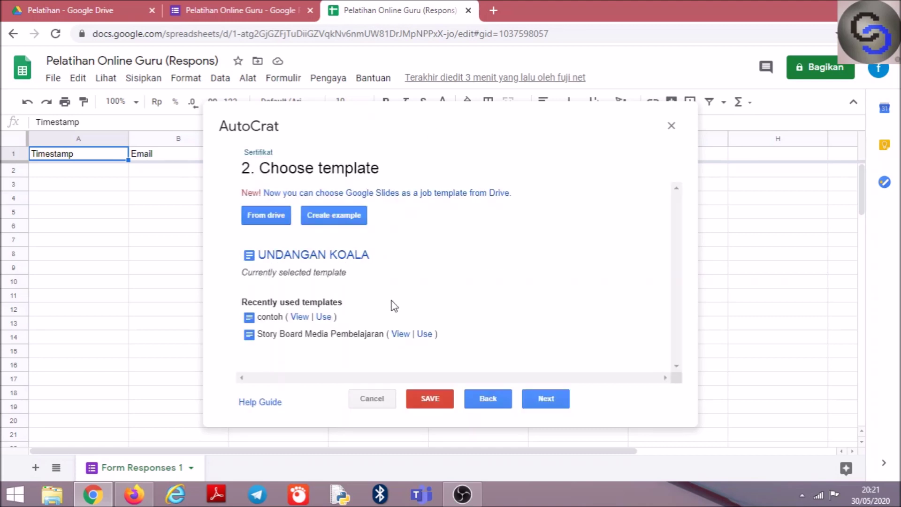
pyautogui.click(546, 400)
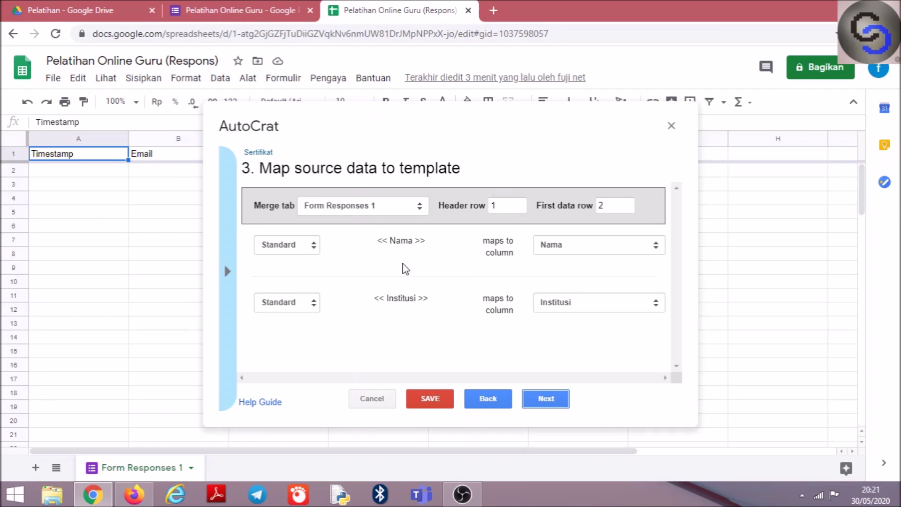
# Keep <<Nama>> mapped to the Nama column and <<Institusi>> to Institusi, then continue to file settings
pyautogui.click(641, 247)
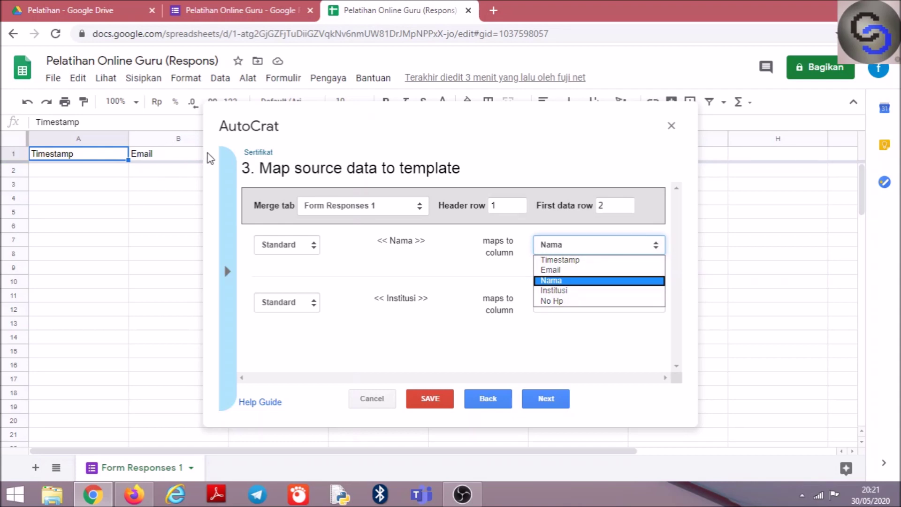
pyautogui.click(558, 283)
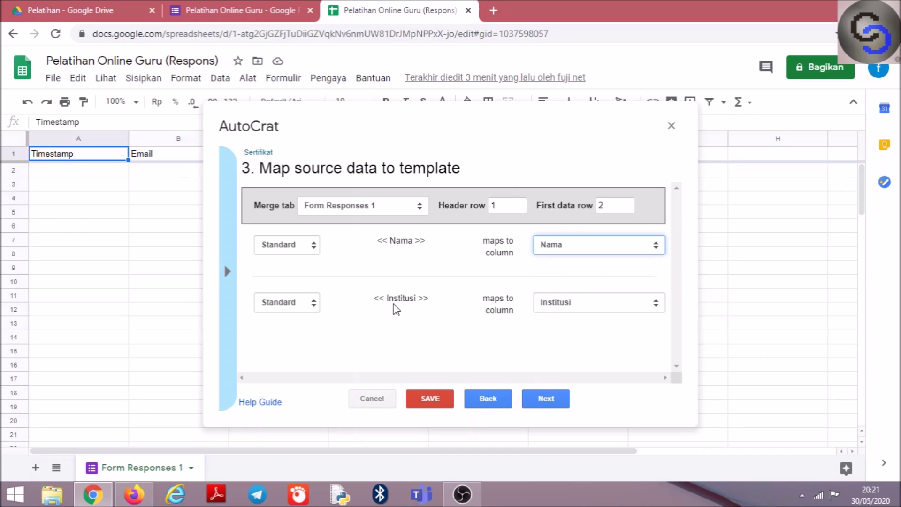
pyautogui.click(581, 310)
pyautogui.click(579, 308)
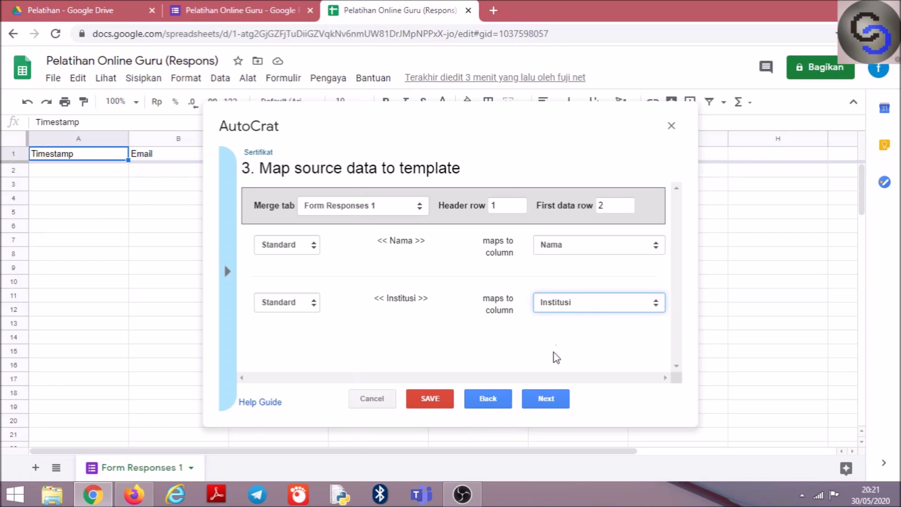
pyautogui.click(559, 395)
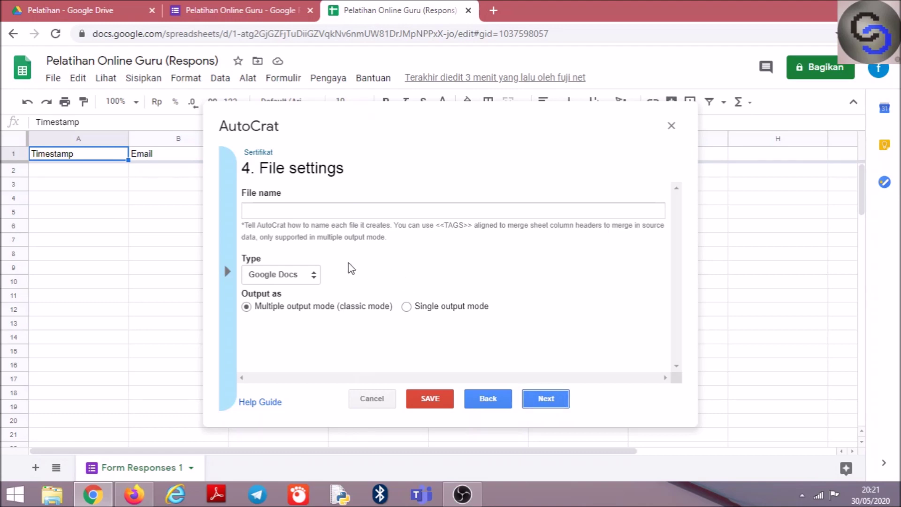
# Set the output type to PDF with file name 'Sertifikat Pelatihan <<Nama>>', then continue
pyautogui.click(314, 274)
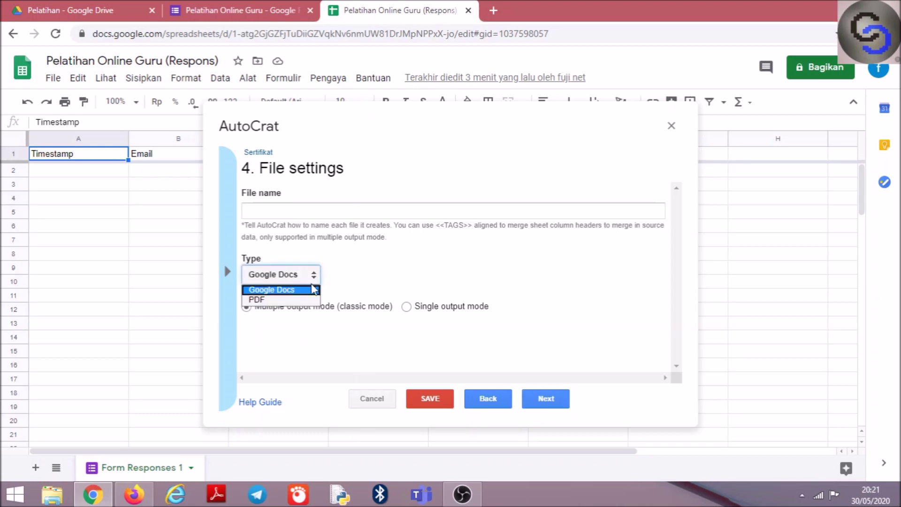
pyautogui.click(311, 299)
pyautogui.click(295, 213)
pyautogui.write('Sertifikat Pelatihan ')
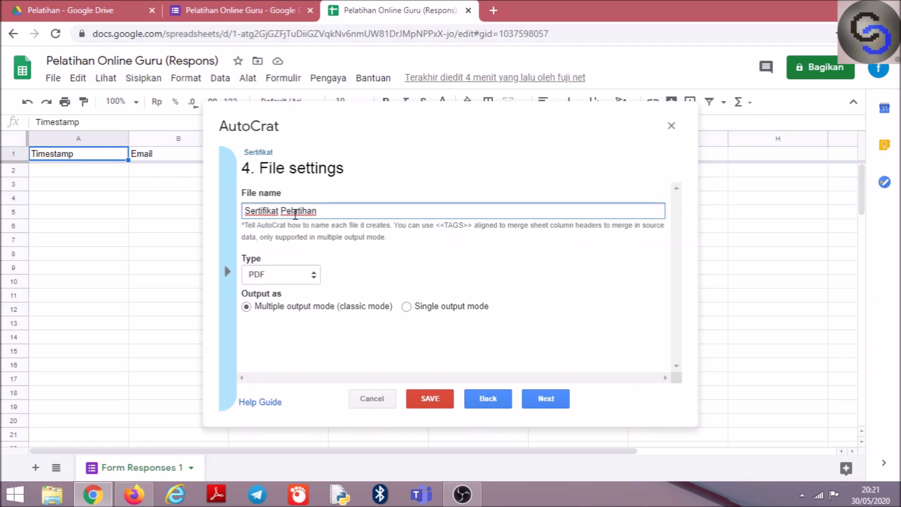
pyautogui.write('<<Nama>>')
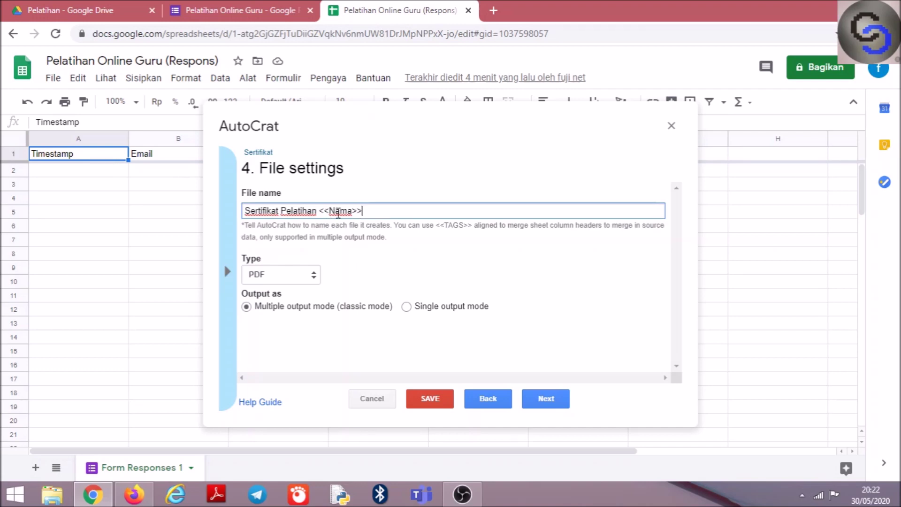
pyautogui.click(550, 397)
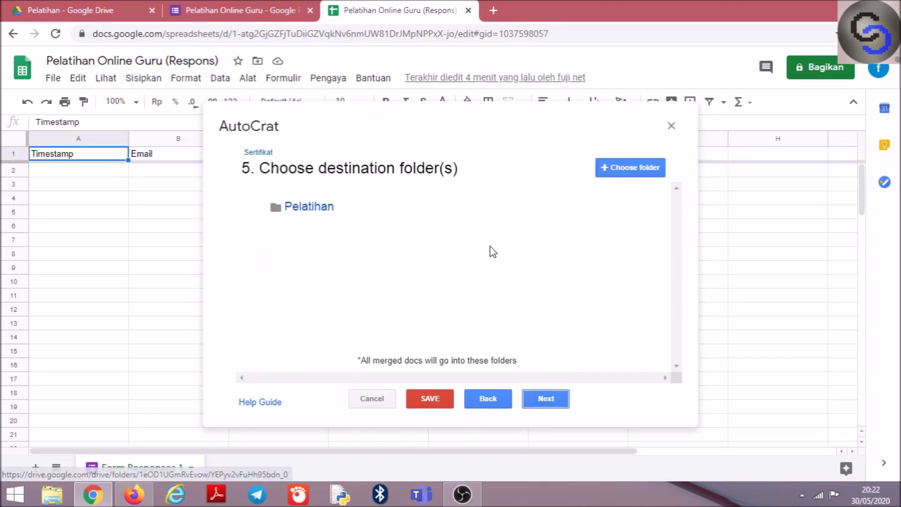
# Open the Pelatihan destination folder in Drive to verify it, then return to Autocrat
pyautogui.moveTo(316, 215)
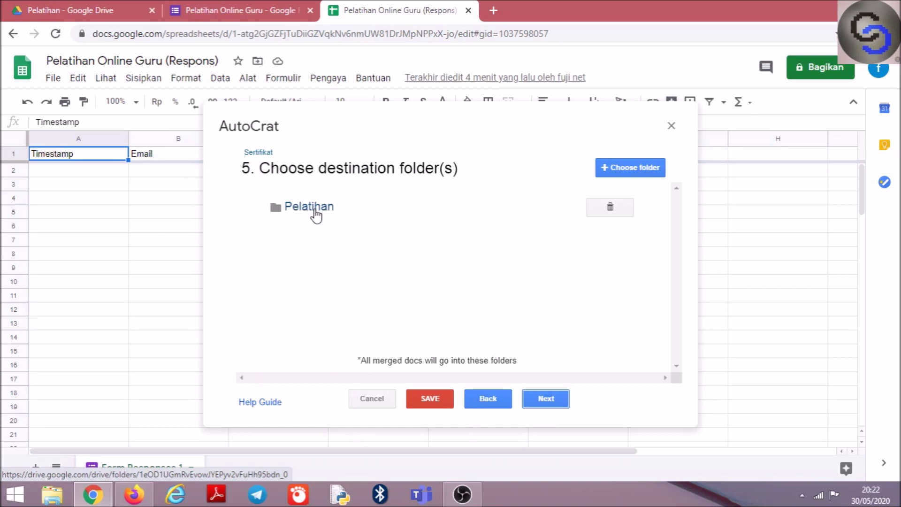
pyautogui.click(314, 209)
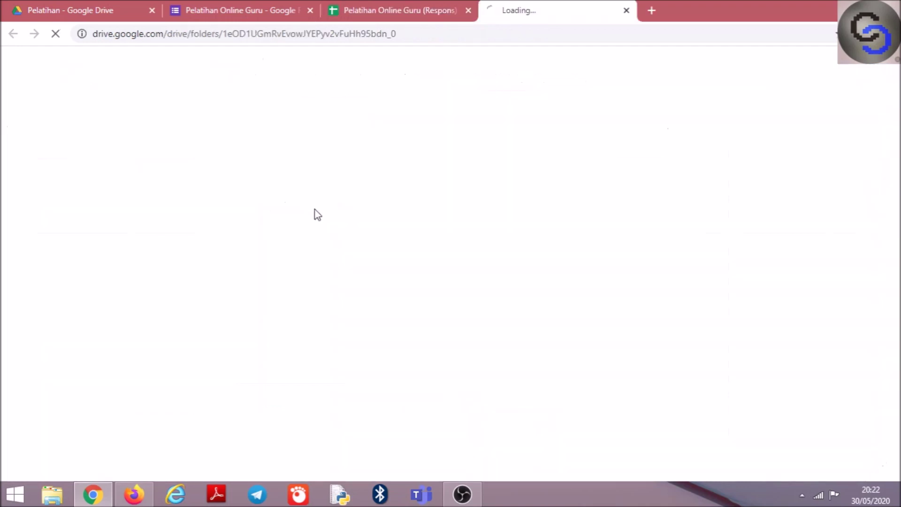
pyautogui.click(625, 10)
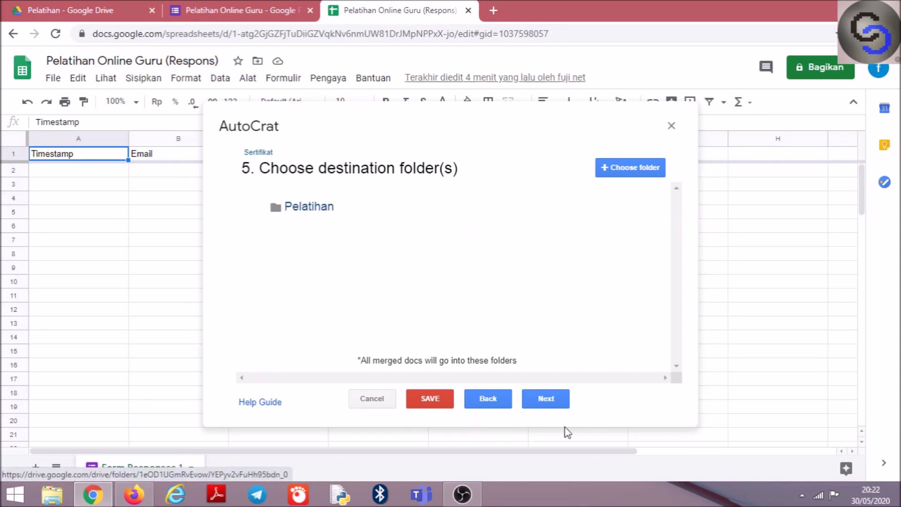
# Skip the optional dynamic folder reference and merge condition steps to reach Share docs & send emails
pyautogui.click(546, 402)
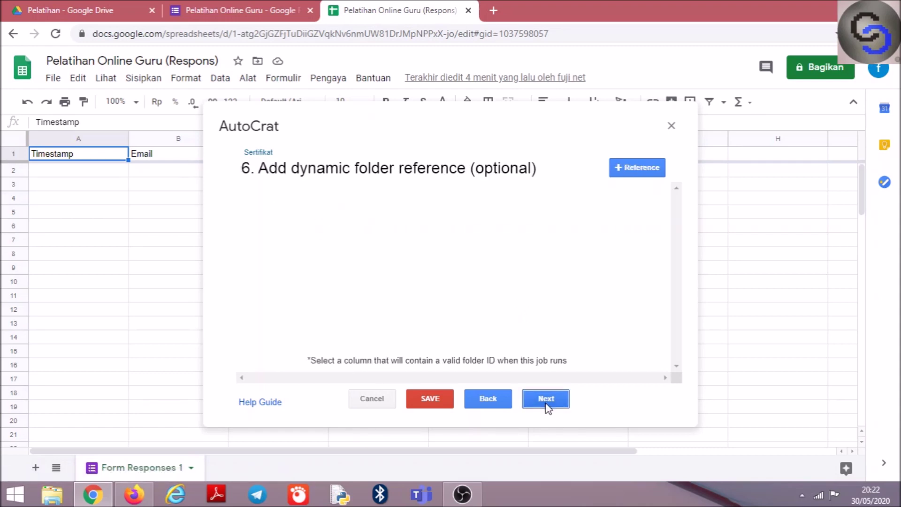
pyautogui.click(546, 400)
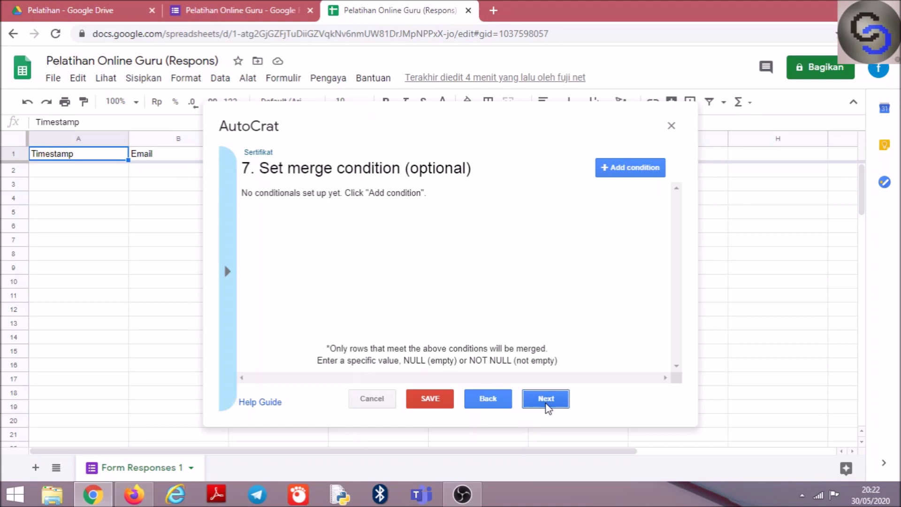
pyautogui.click(546, 400)
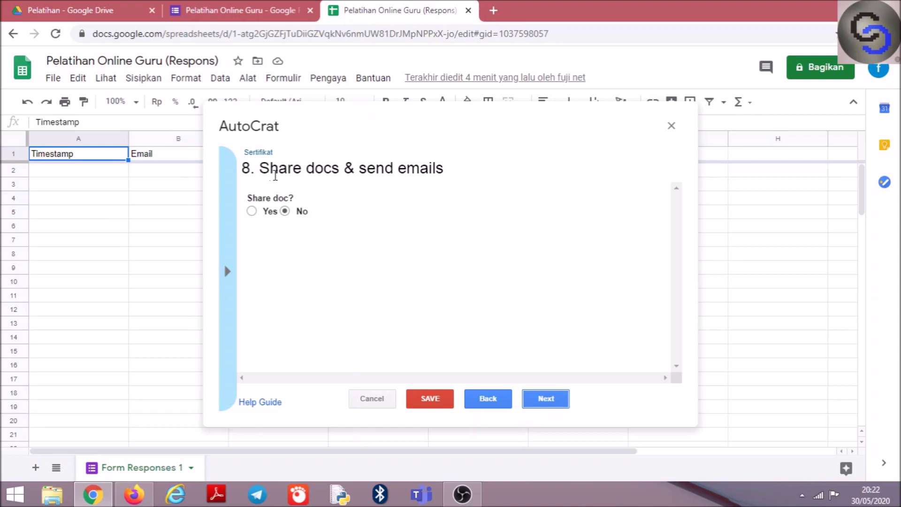
# Turn on document sharing and set the email recipient to <<Email>>
pyautogui.click(252, 212)
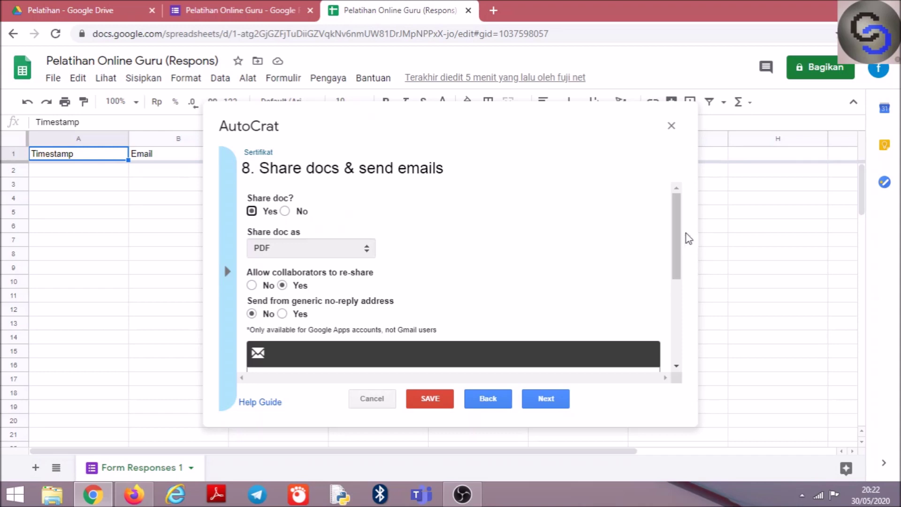
pyautogui.moveTo(680, 239); pyautogui.dragTo(680, 302)
pyautogui.click(280, 245)
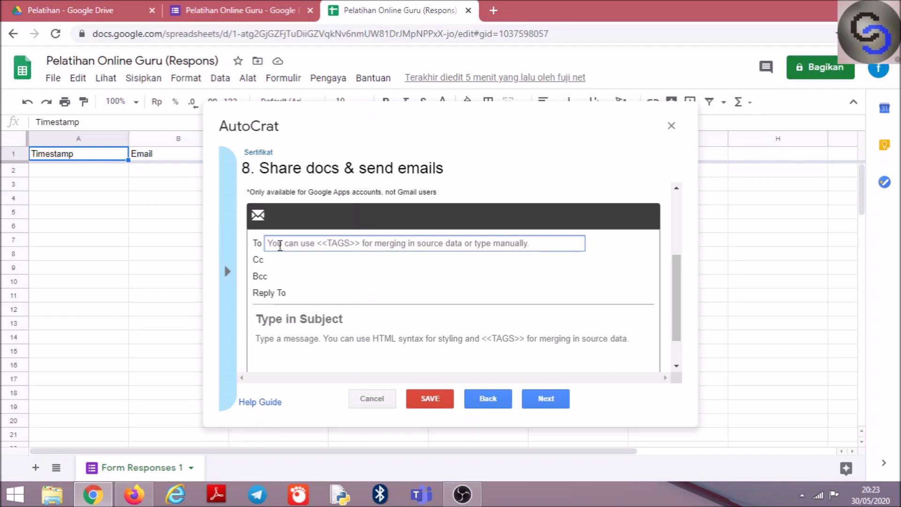
pyautogui.write('<<')
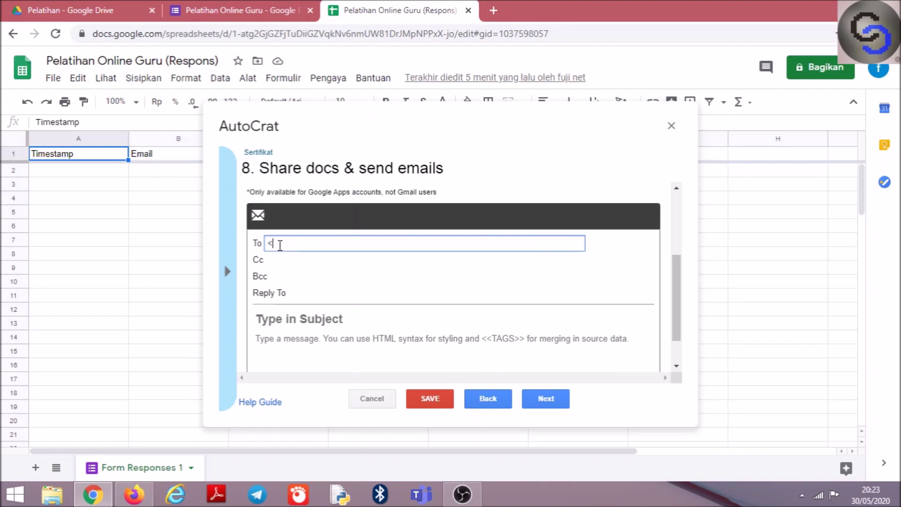
pyautogui.write('Email>>')
# Set subject 'Sertifikat' and body 'berikut sertifikat anda untuk pelatihan online guru' plus 'terimakasih'
pyautogui.moveTo(680, 305); pyautogui.dragTo(677, 332)
pyautogui.click(298, 276)
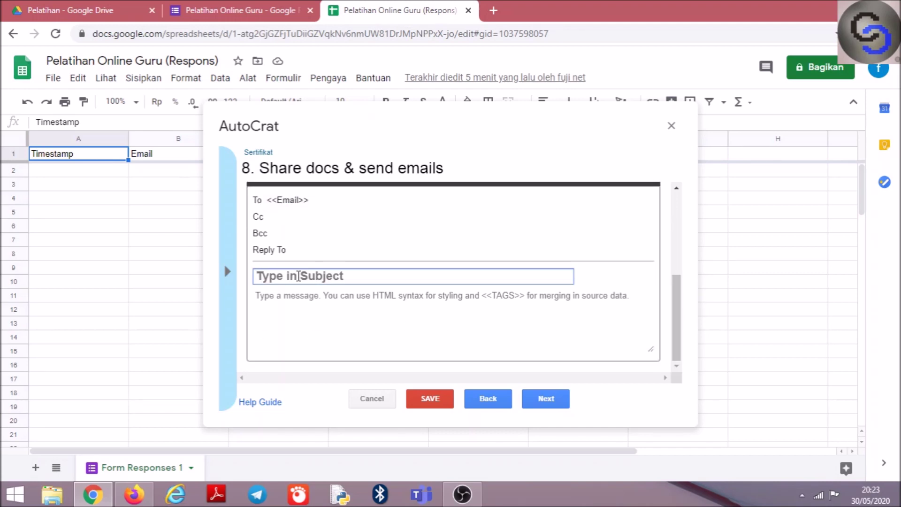
pyautogui.write('Sert')
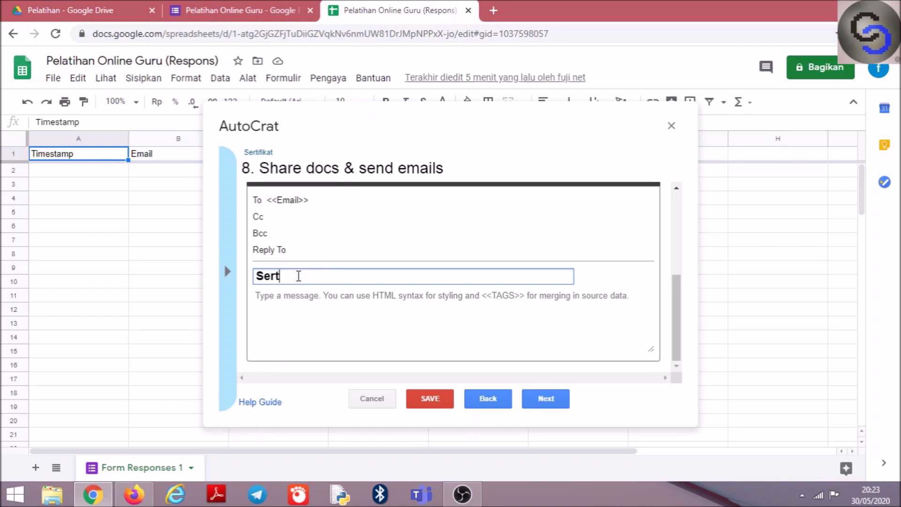
pyautogui.write('ifikat')
pyautogui.click(319, 308)
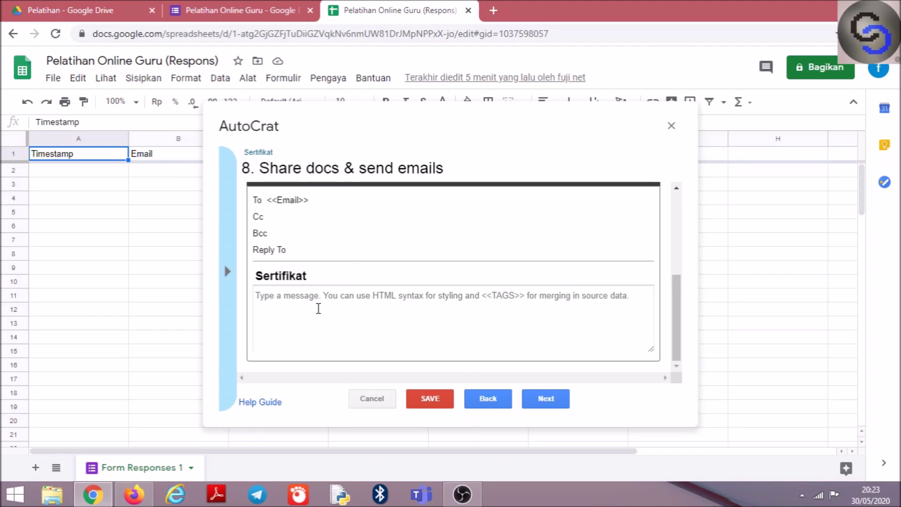
pyautogui.write('berikut sertifikat')
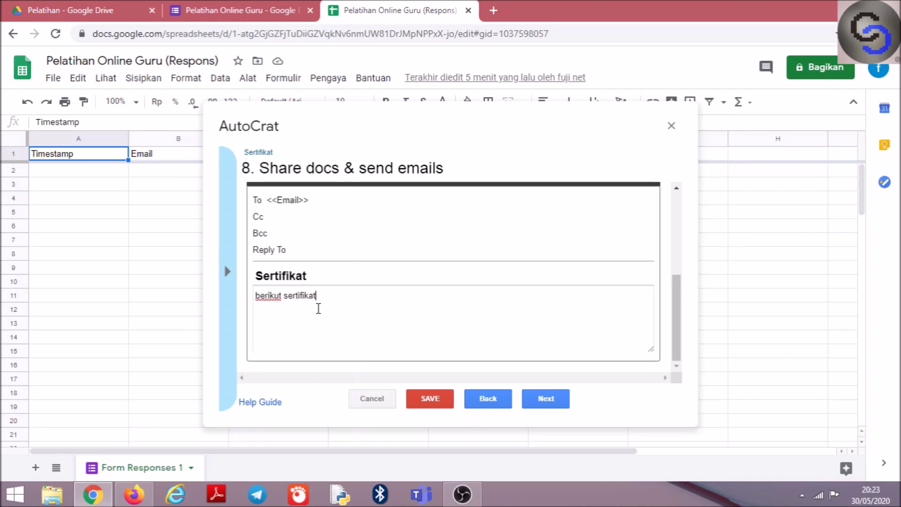
pyautogui.write(' anda untuk pelatiha')
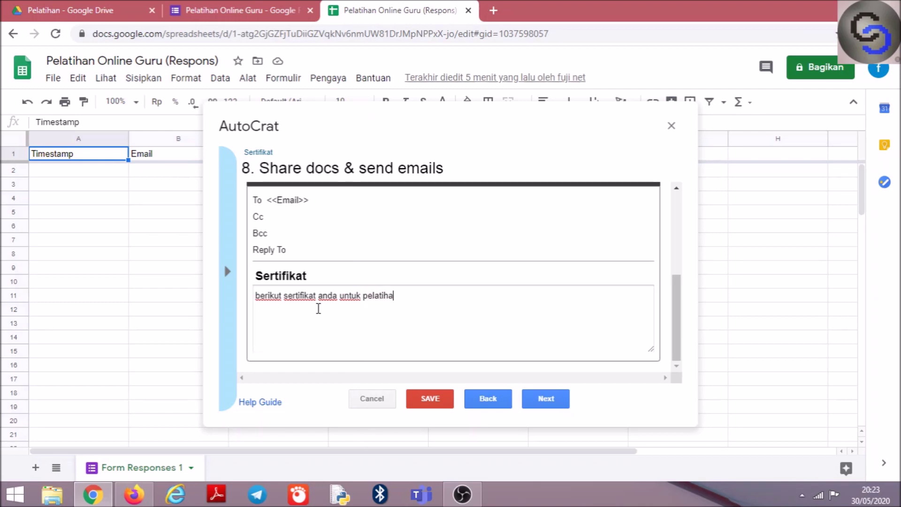
pyautogui.write('nnonline guru')
pyautogui.press('Return')
pyautogui.press('Return')
pyautogui.write('terimakasih')
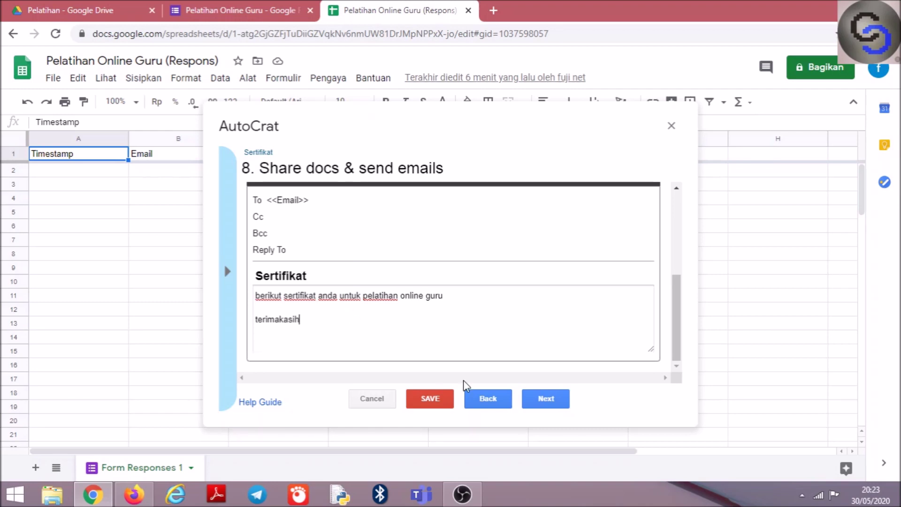
# Set the Sertifikat job to run on form submit, enable triggers, and close Autocrat
pyautogui.click(540, 403)
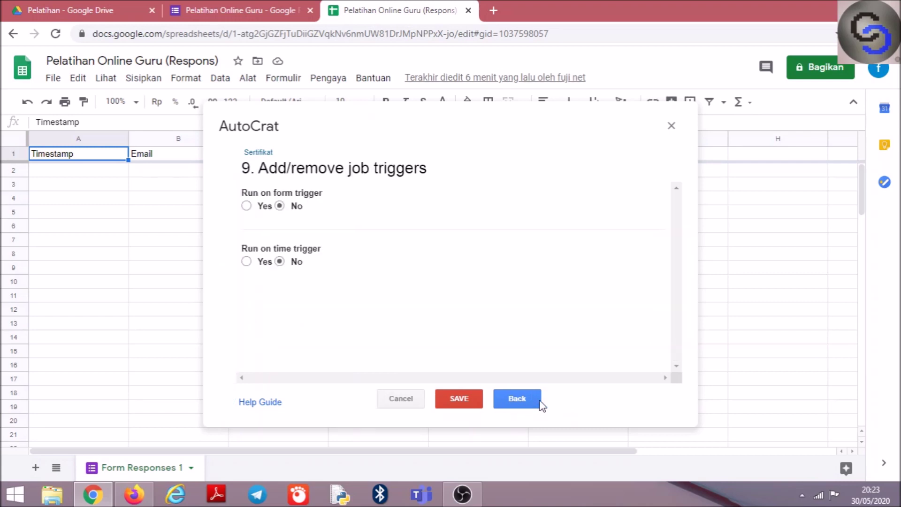
pyautogui.click(246, 206)
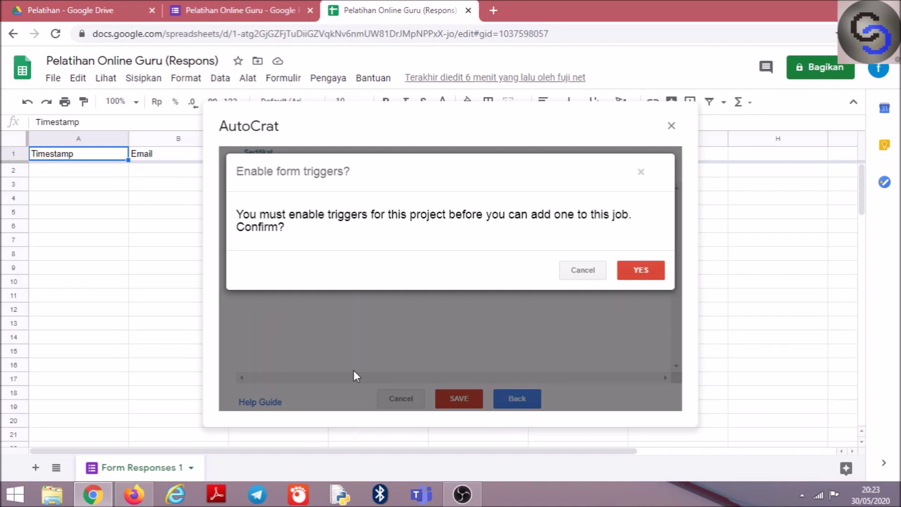
pyautogui.click(634, 269)
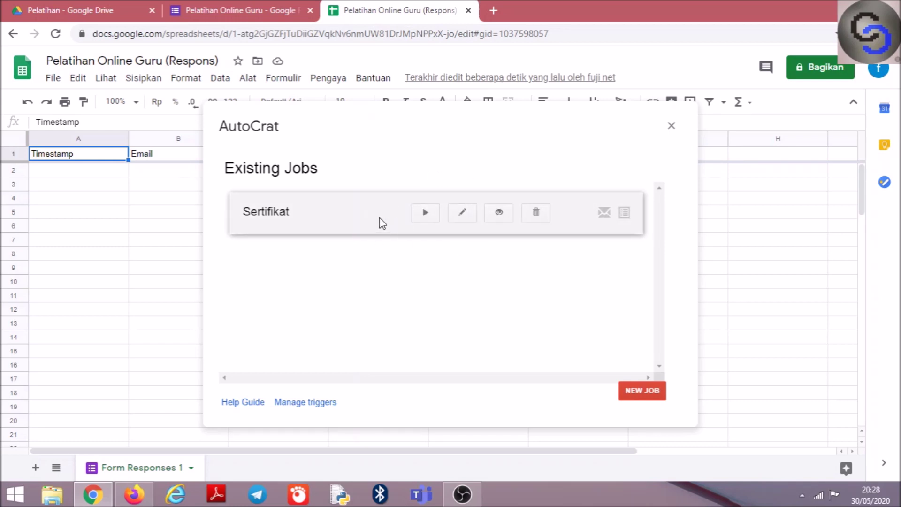
pyautogui.click(672, 127)
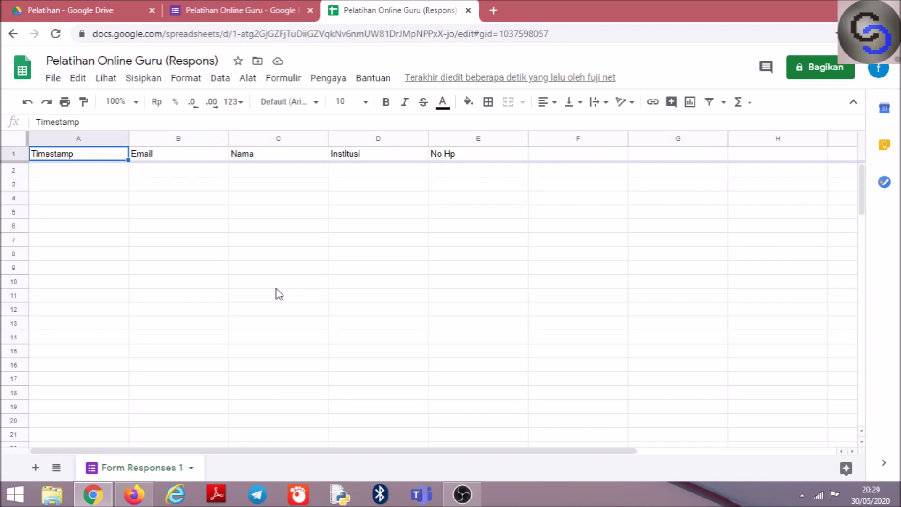
# Bring the Firefox Gmail inbox to the front and open a new empty tab
pyautogui.click(136, 495)
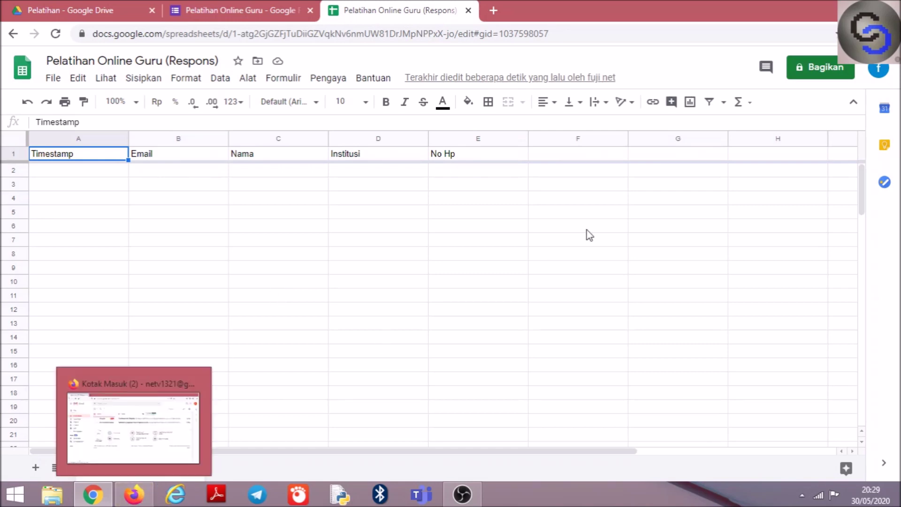
pyautogui.click(143, 494)
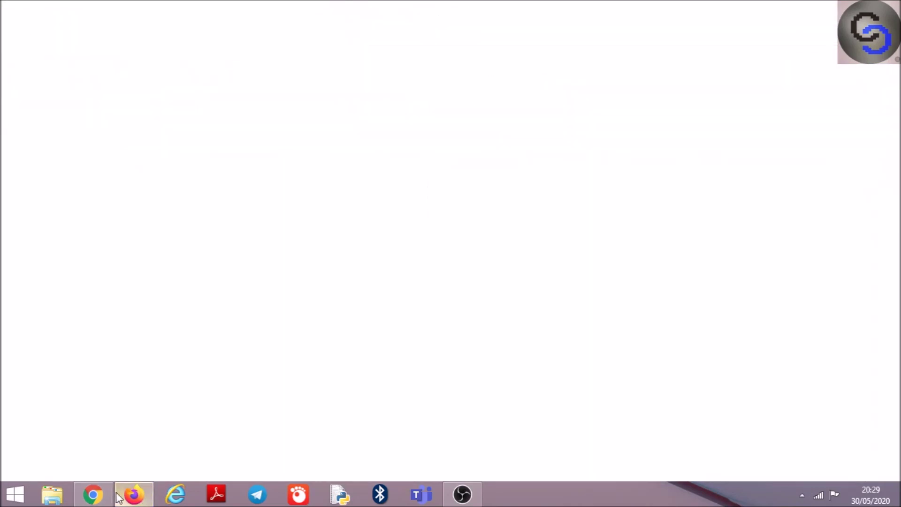
pyautogui.moveTo(104, 497)
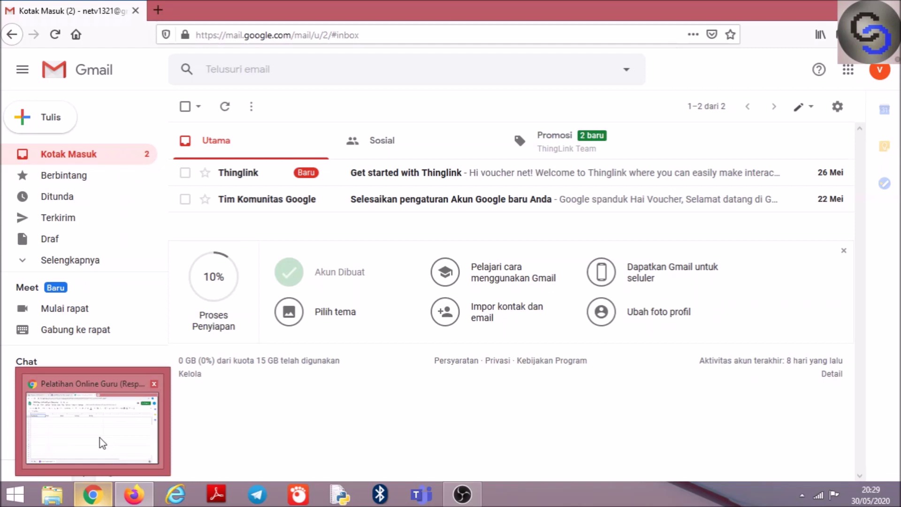
pyautogui.moveTo(100, 442)
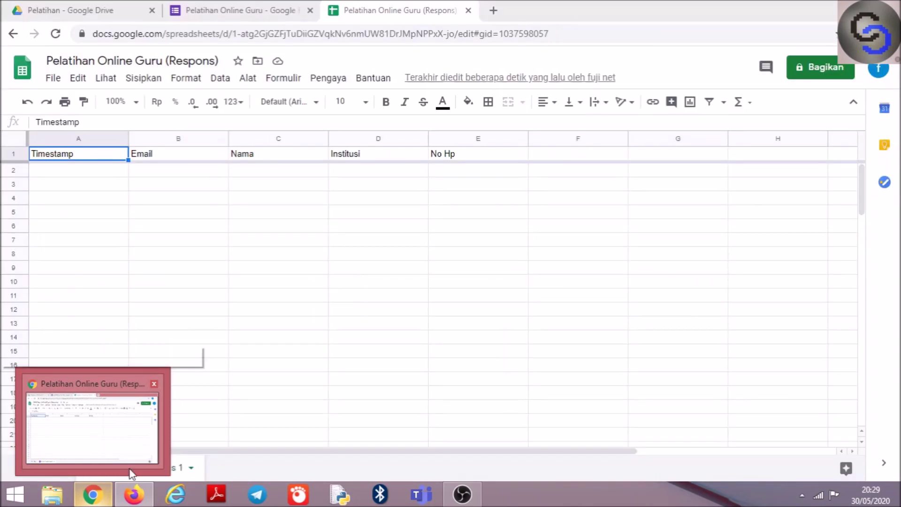
pyautogui.click(134, 493)
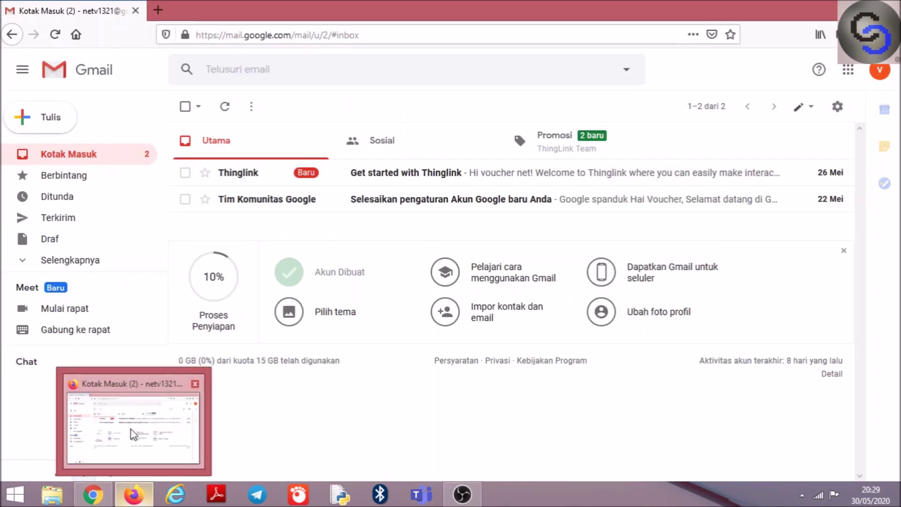
pyautogui.click(132, 439)
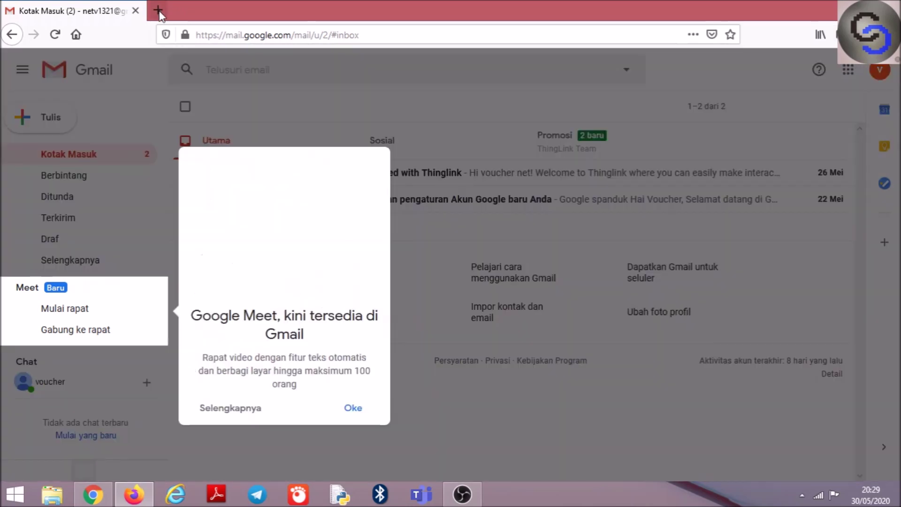
pyautogui.click(159, 13)
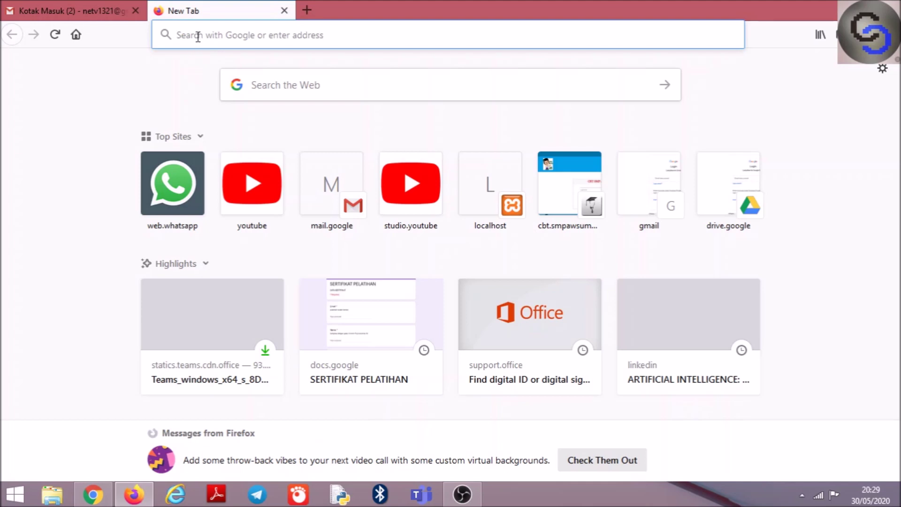
# Load the Pelatihan Online Guru form from its forms.gle link and shift Firefox to reveal the spreadsheet
pyautogui.write('https://forms.gle/rcWPKvnv7RCKWSxB7')
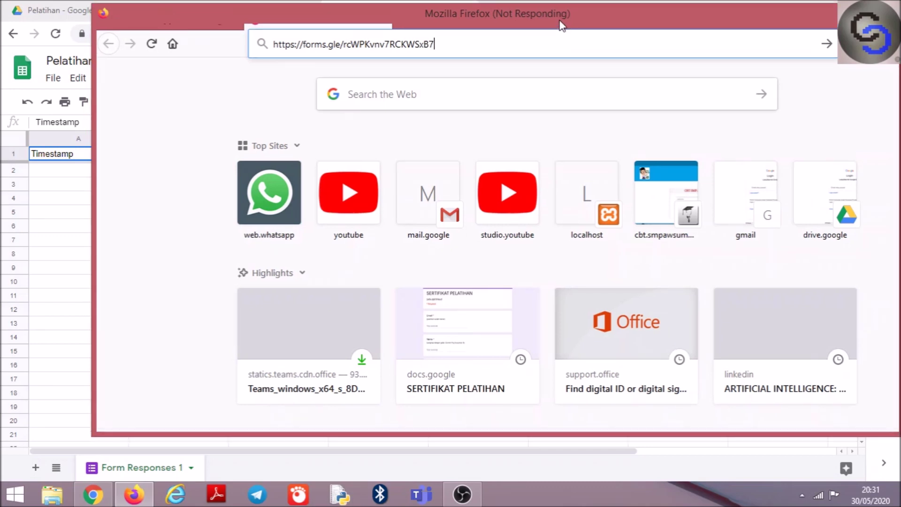
pyautogui.moveTo(561, 26); pyautogui.dragTo(666, 40)
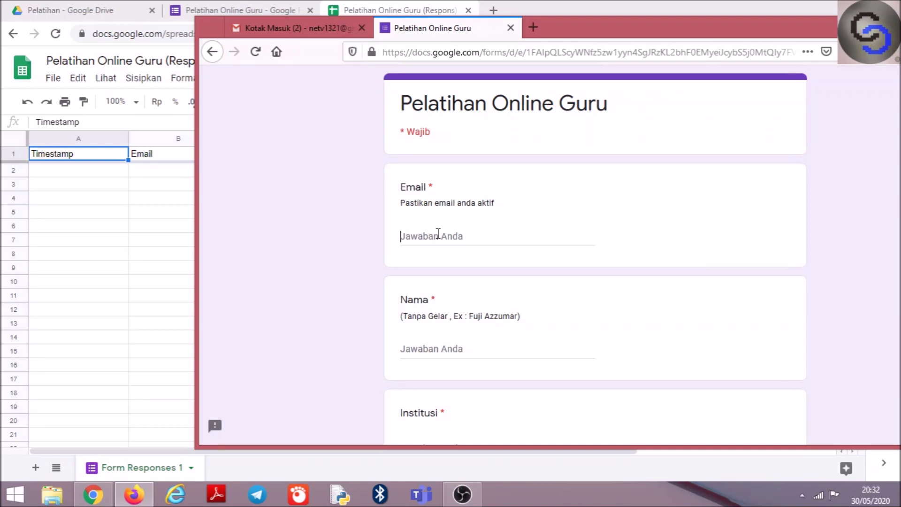
# Enter the respondent's e-mail address and full name in the Email and Nama fields
pyautogui.click(438, 233)
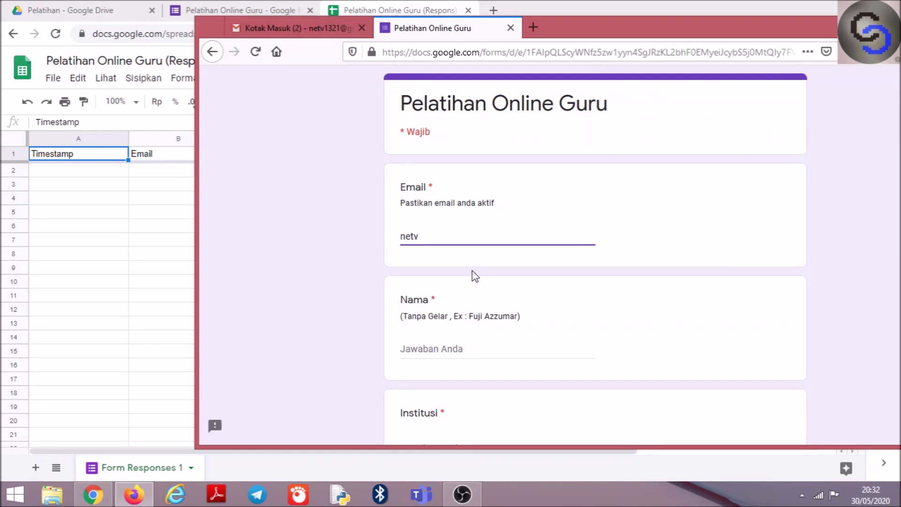
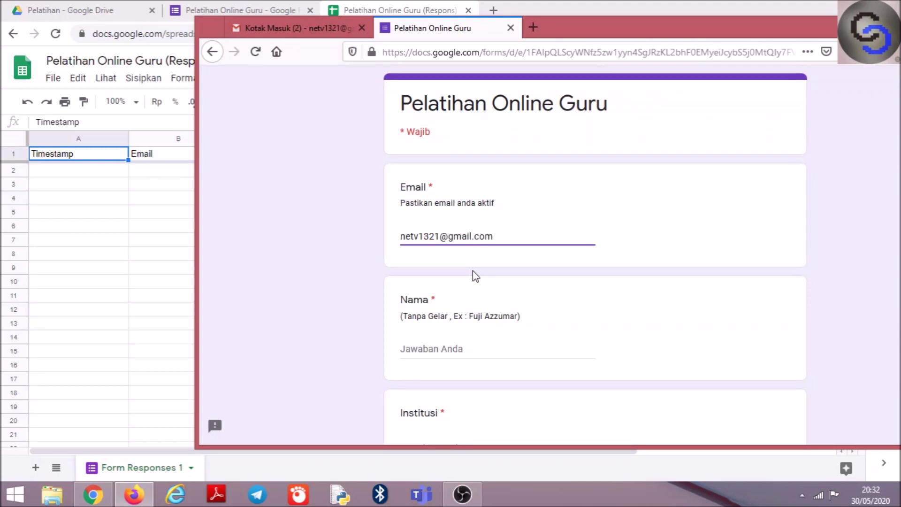
pyautogui.click(433, 356)
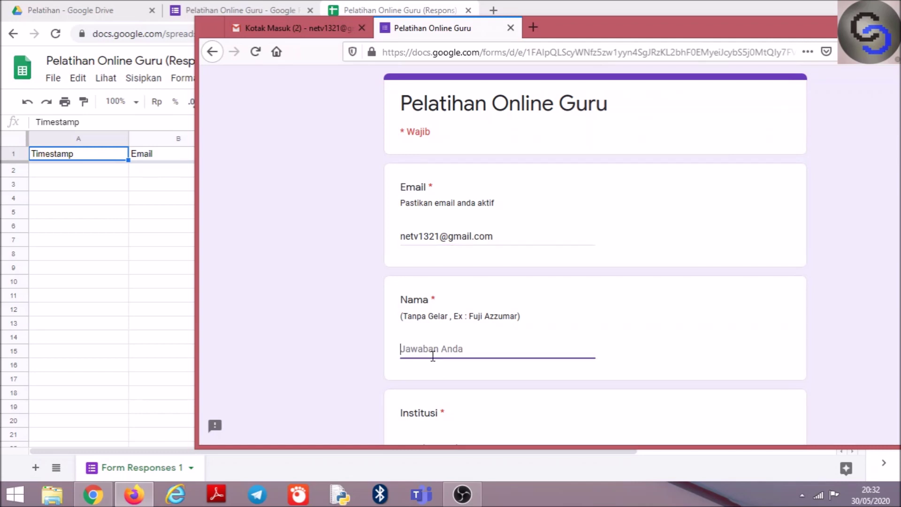
# Fill Institusi with 'SMP N 1 Perjuangan', enter a phone number in No Hp, and submit
pyautogui.press('Tab')
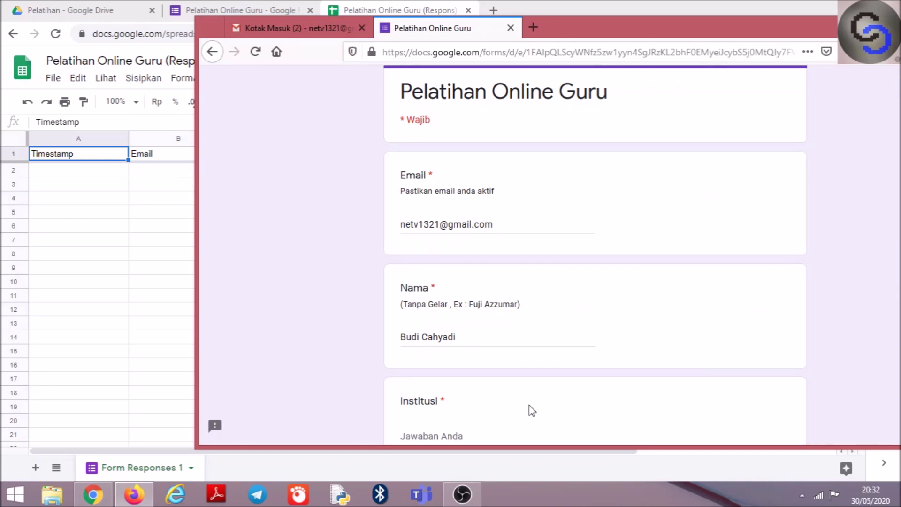
pyautogui.write('s')
pyautogui.press('BackSpace')
pyautogui.write('SMP N 1 Perjuangan')
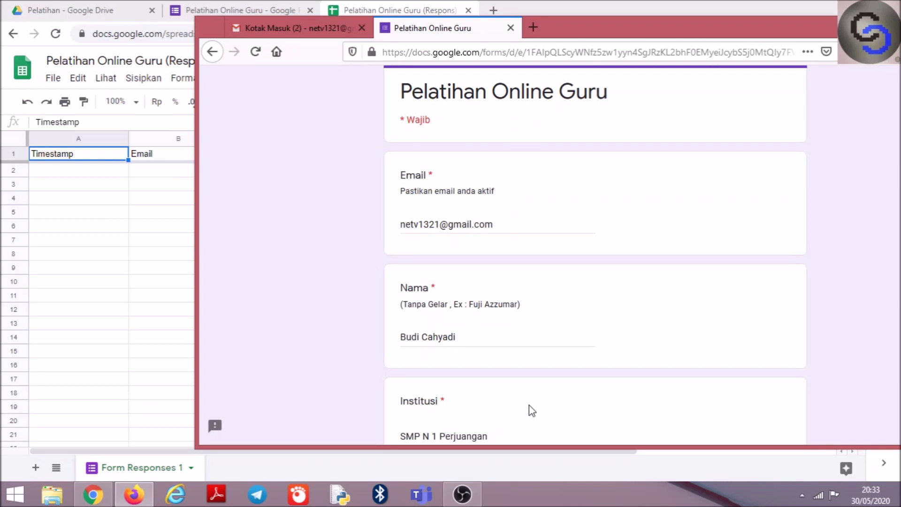
pyautogui.press('Tab')
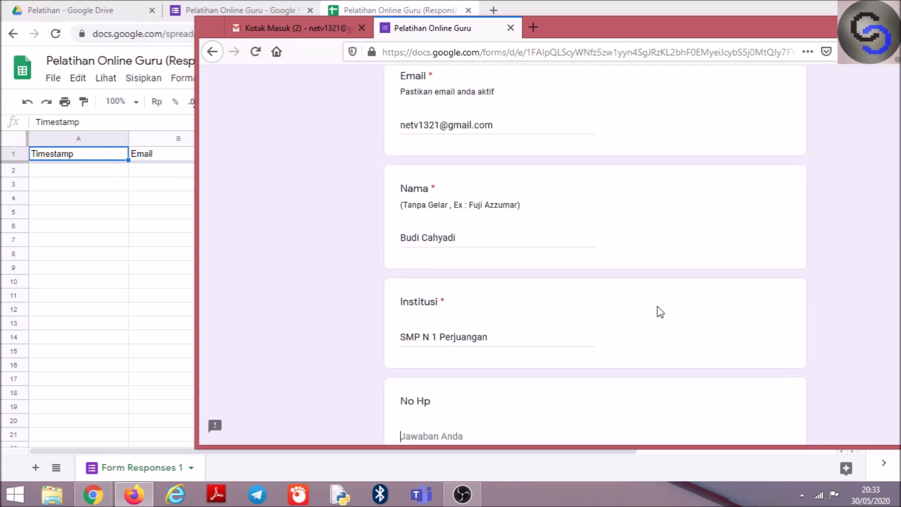
pyautogui.write('0896666')
pyautogui.press('Tab')
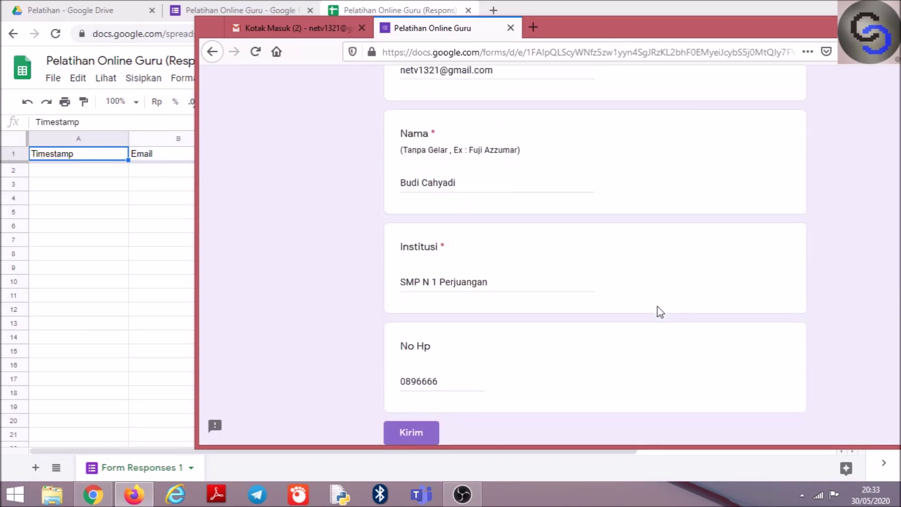
pyautogui.press('Return')
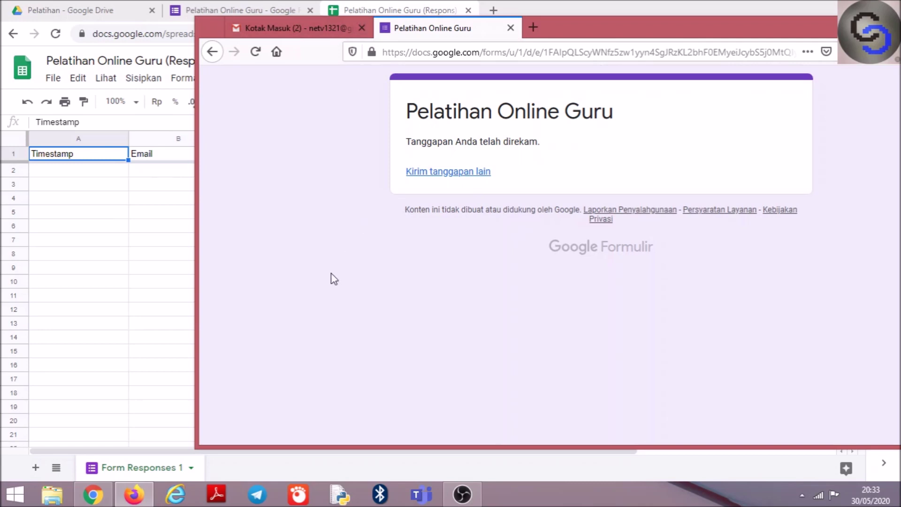
# Check the new response row with its certificate links, then view the generated PDF in the Pelatihan Drive folder
pyautogui.click(103, 497)
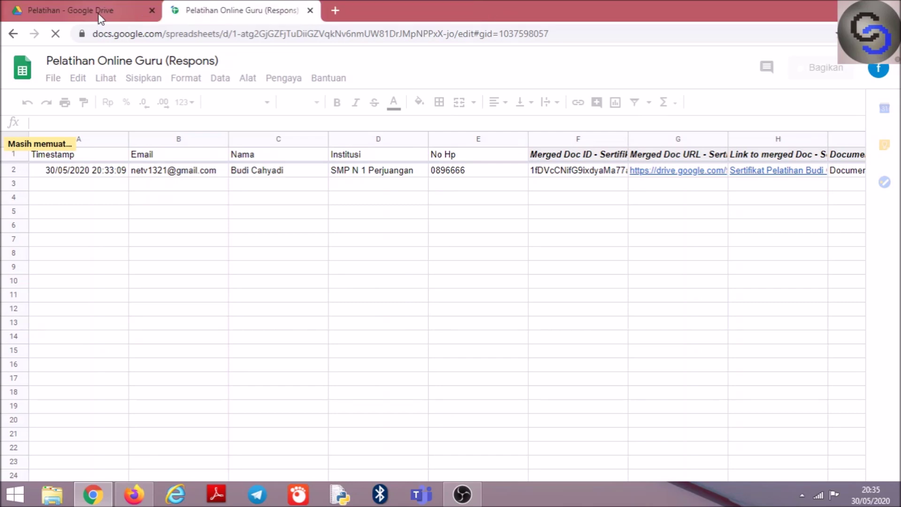
pyautogui.click(99, 15)
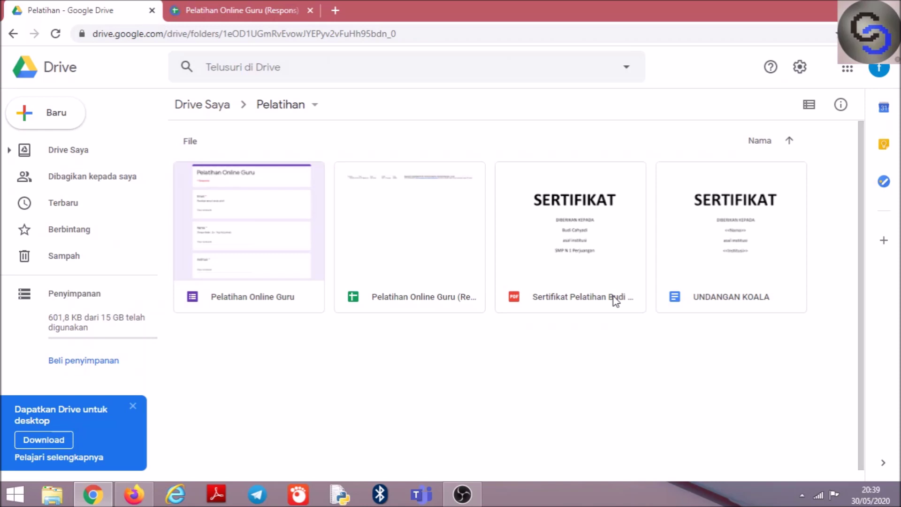
# Preview the Sertifikat PDF in Drive, then return to the form's response-recorded page in Firefox
pyautogui.click(575, 241)
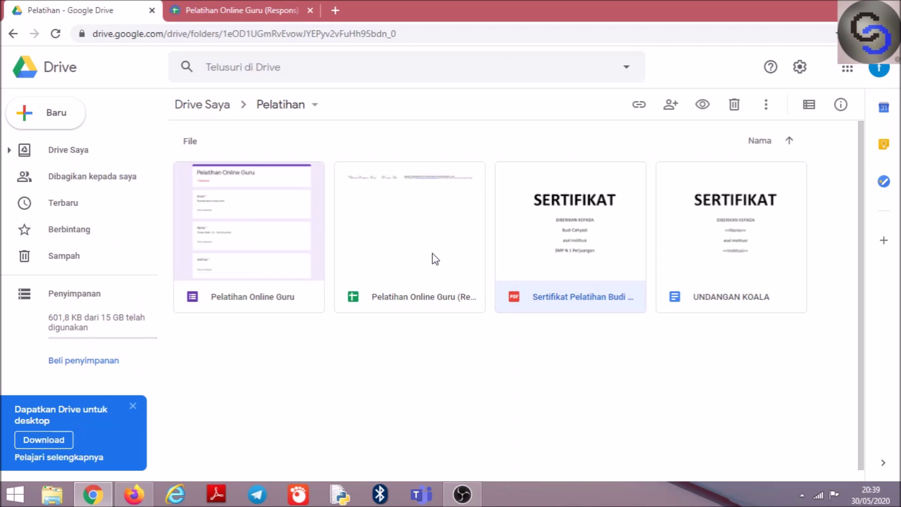
pyautogui.doubleClick(547, 254)
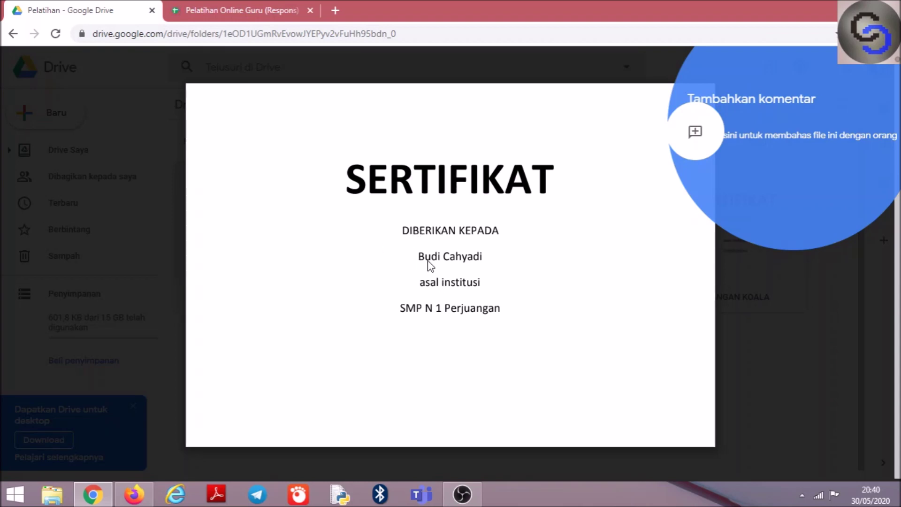
pyautogui.click(126, 501)
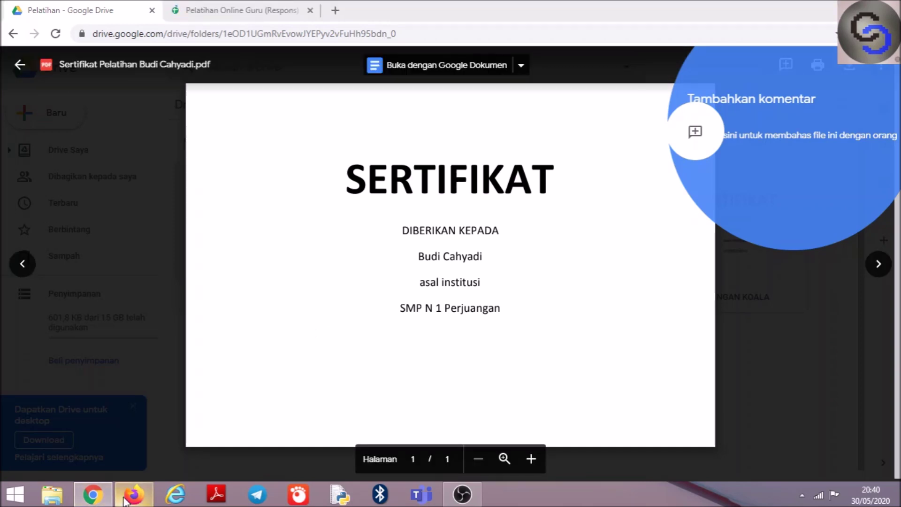
pyautogui.moveTo(124, 501)
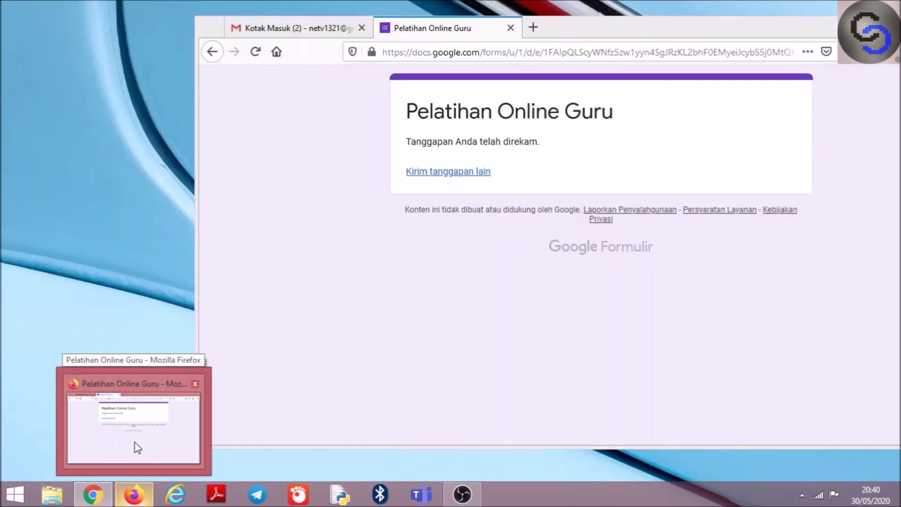
# Confirm the Sertifikat email with the Sertifikat Pelatihan PDF attached in Kotak Masuk, then switch to OBS
pyautogui.click(134, 443)
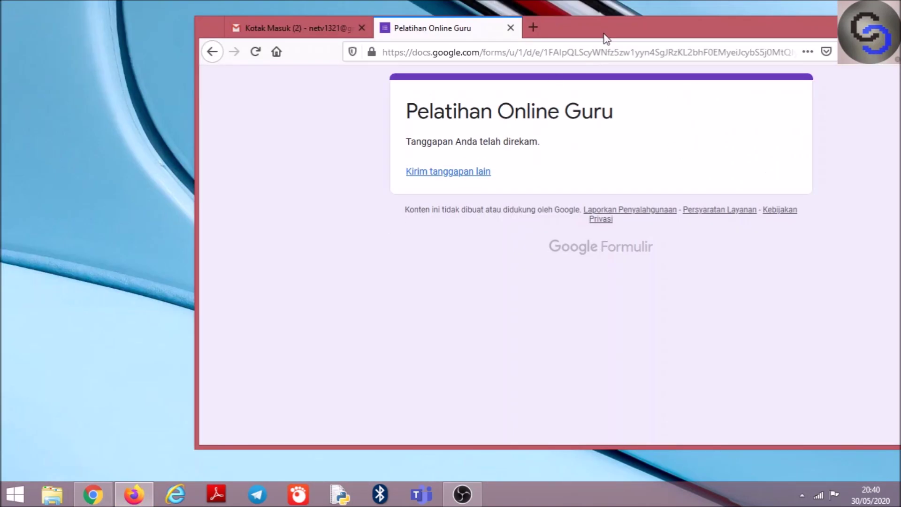
pyautogui.moveTo(607, 38); pyautogui.dragTo(551, 53)
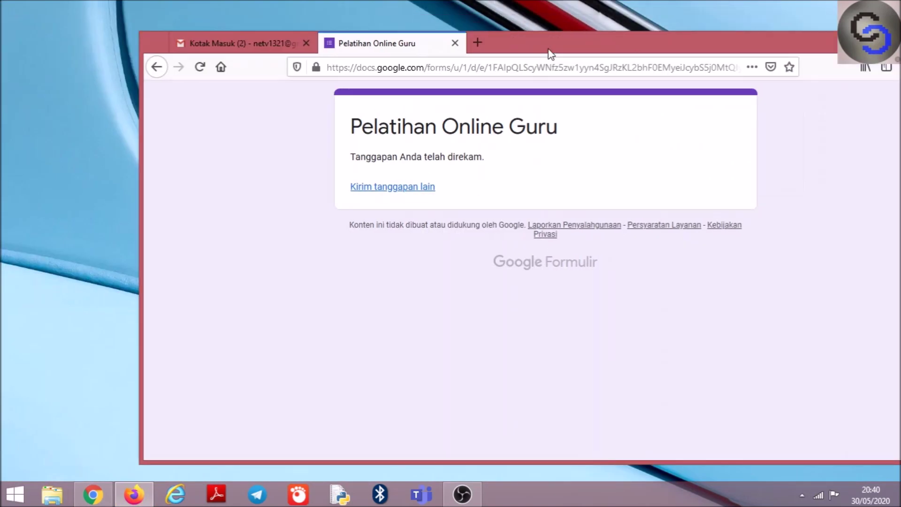
pyautogui.click(244, 47)
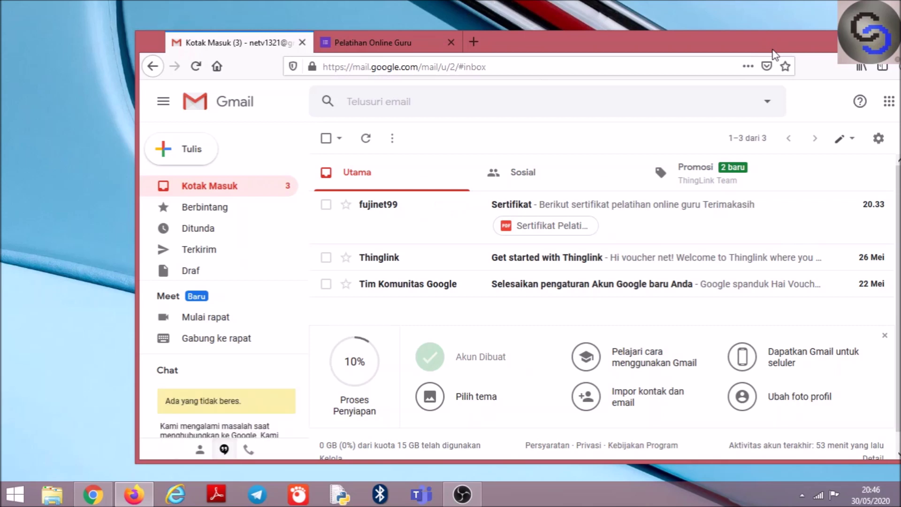
pyautogui.moveTo(773, 50); pyautogui.dragTo(761, 51)
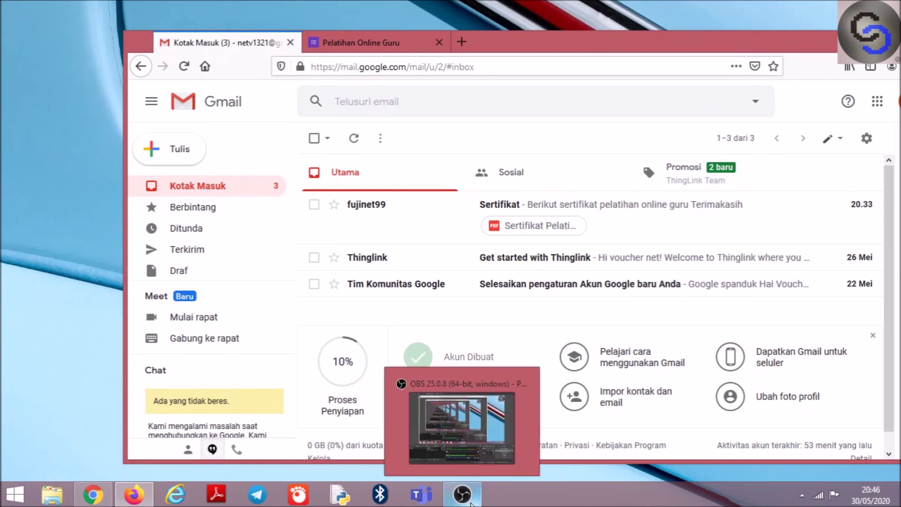
pyautogui.click(470, 504)
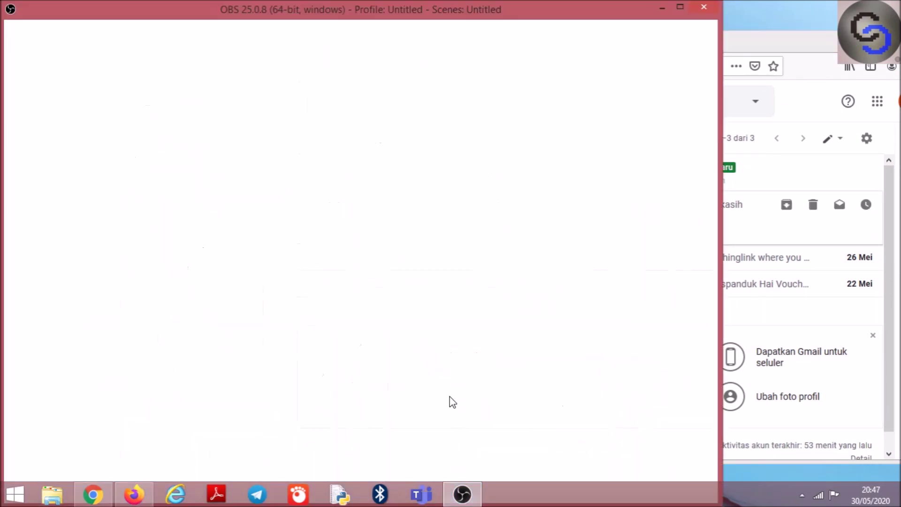